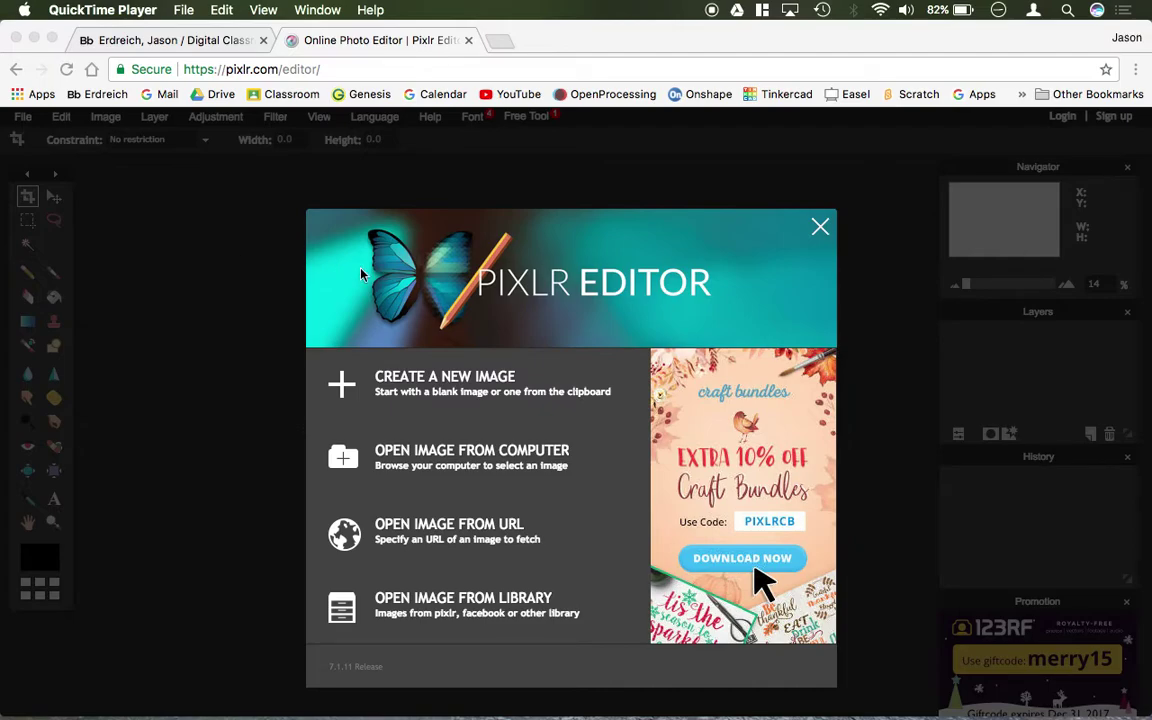
# Step: Open iron man mask up.jpg from the Desktop
pyautogui.click(398, 465)
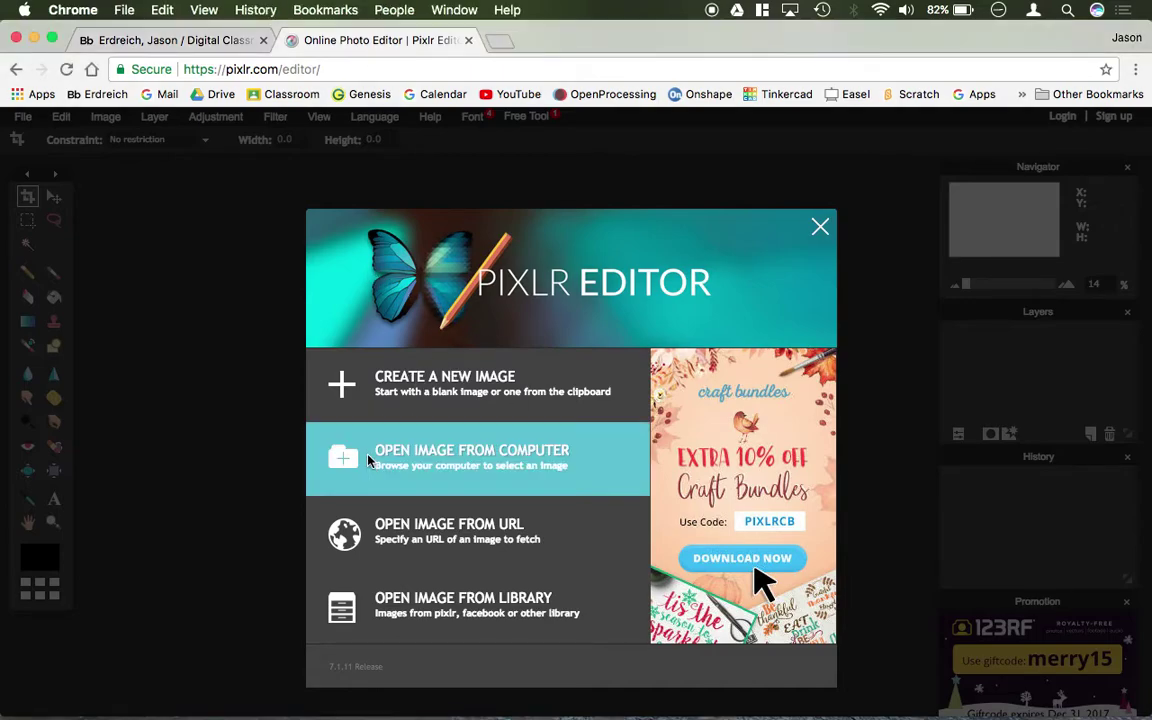
pyautogui.click(368, 461)
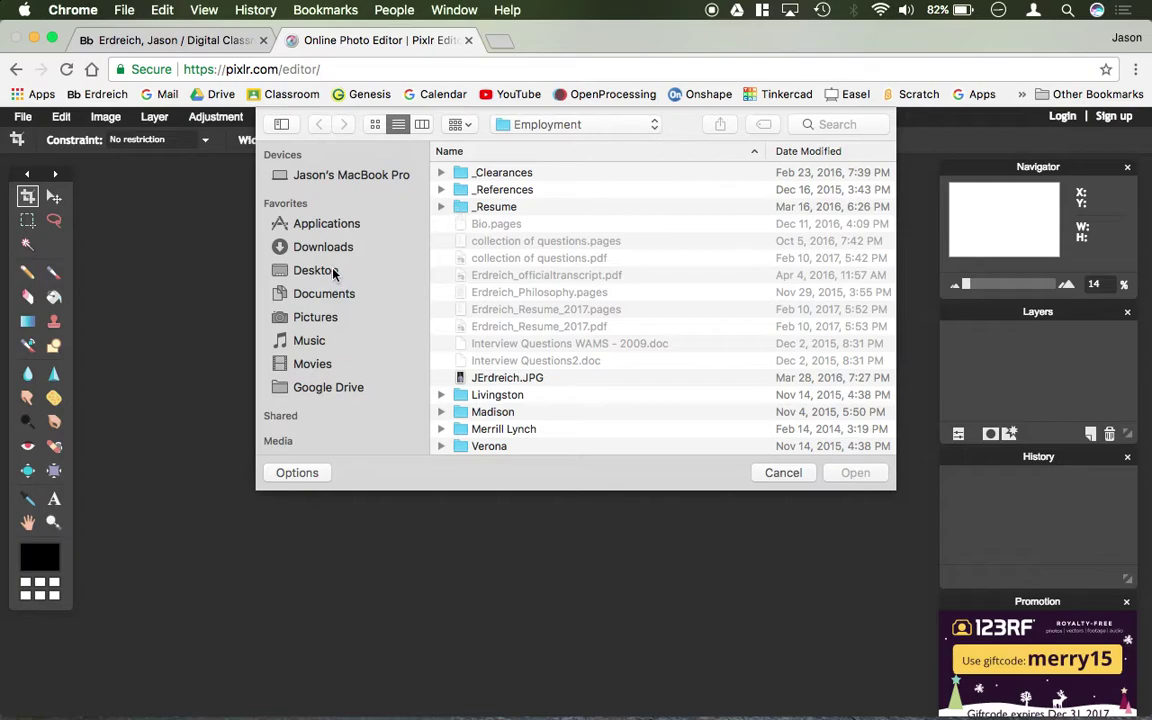
pyautogui.click(308, 294)
pyautogui.click(306, 271)
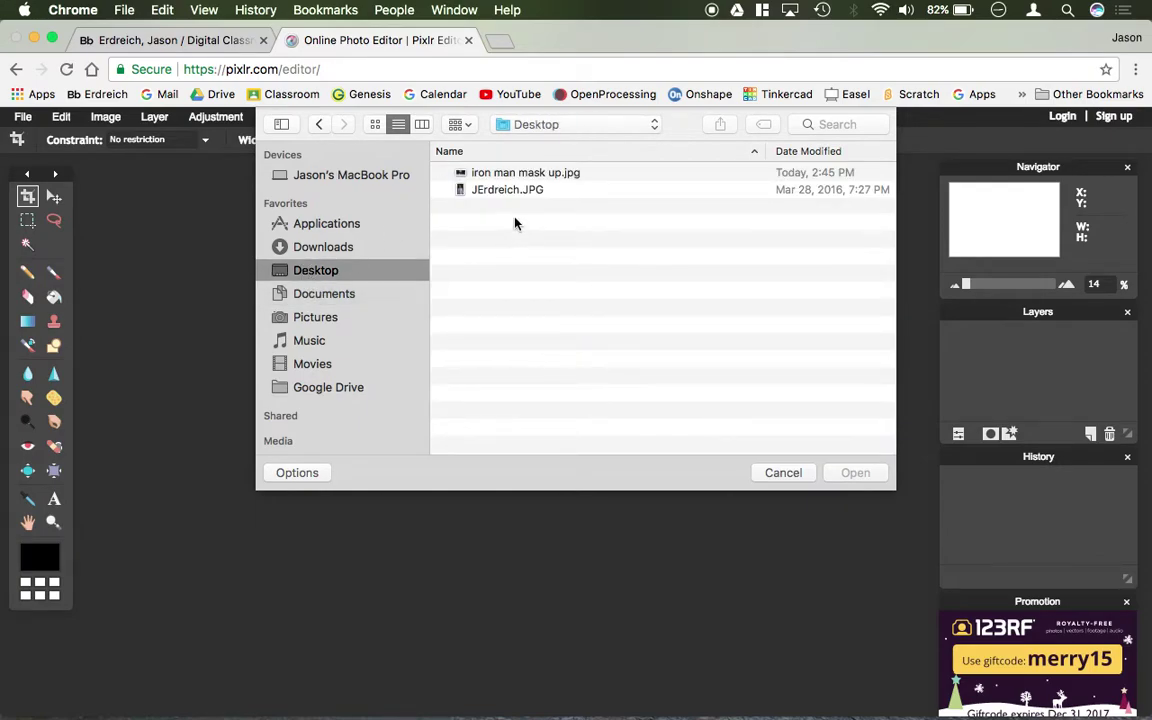
pyautogui.doubleClick(509, 175)
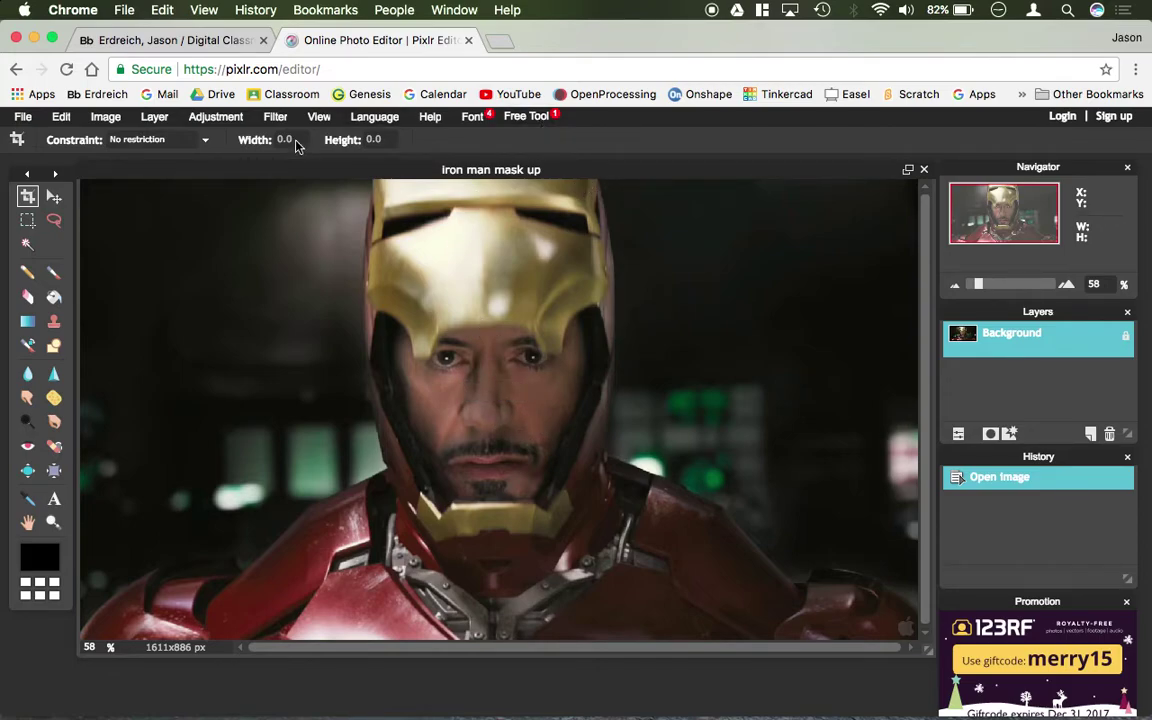
# Step: Open the portrait photo from the Desktop as a second image
pyautogui.click(20, 117)
pyautogui.click(42, 154)
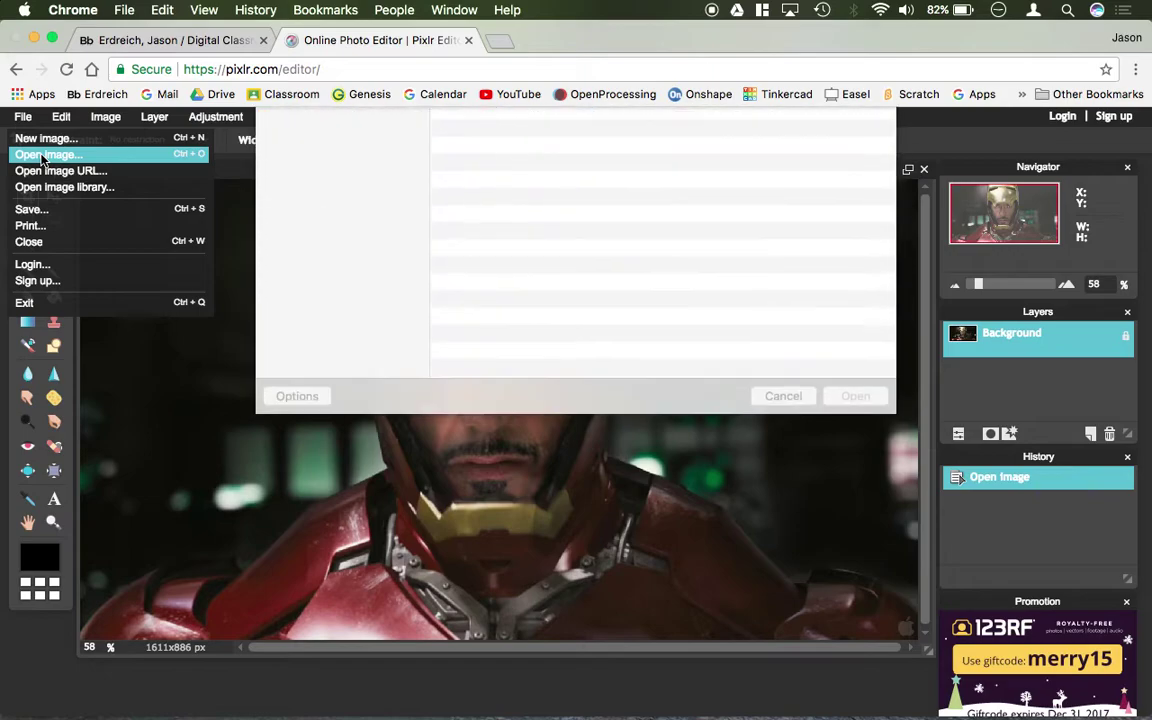
pyautogui.press('Escape')
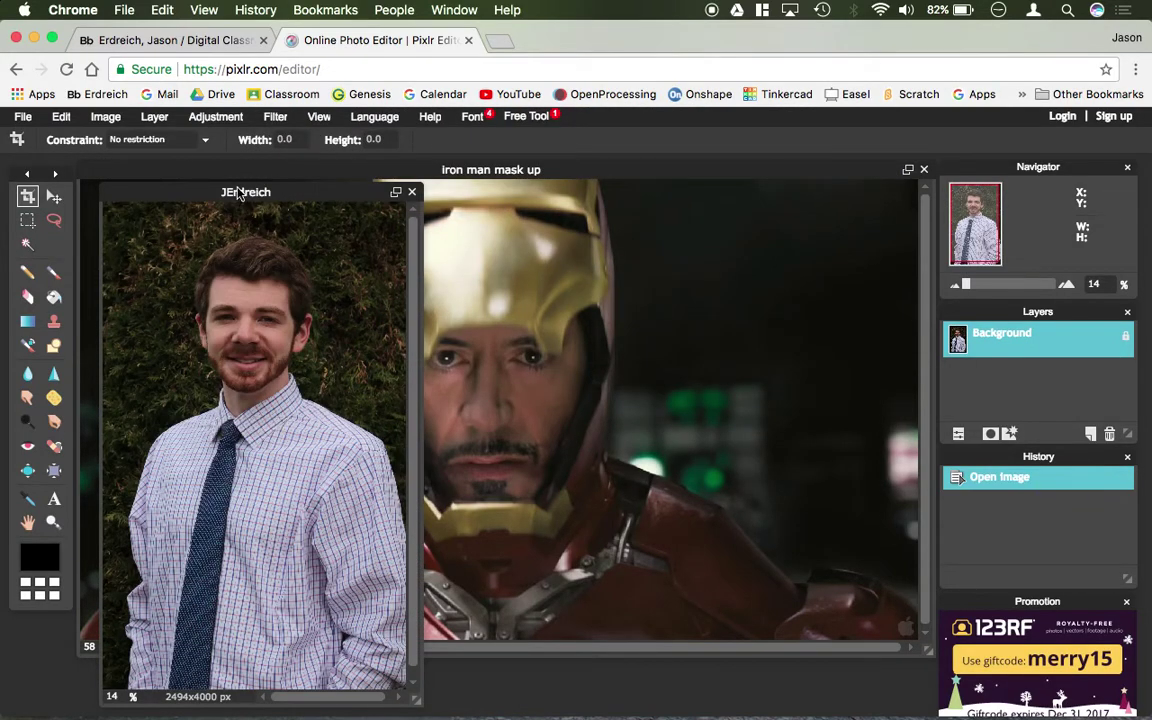
# Step: Rearrange the two image windows and maximize the Iron Man image
pyautogui.moveTo(216, 184); pyautogui.dragTo(296, 190)
pyautogui.moveTo(475, 170); pyautogui.dragTo(521, 154)
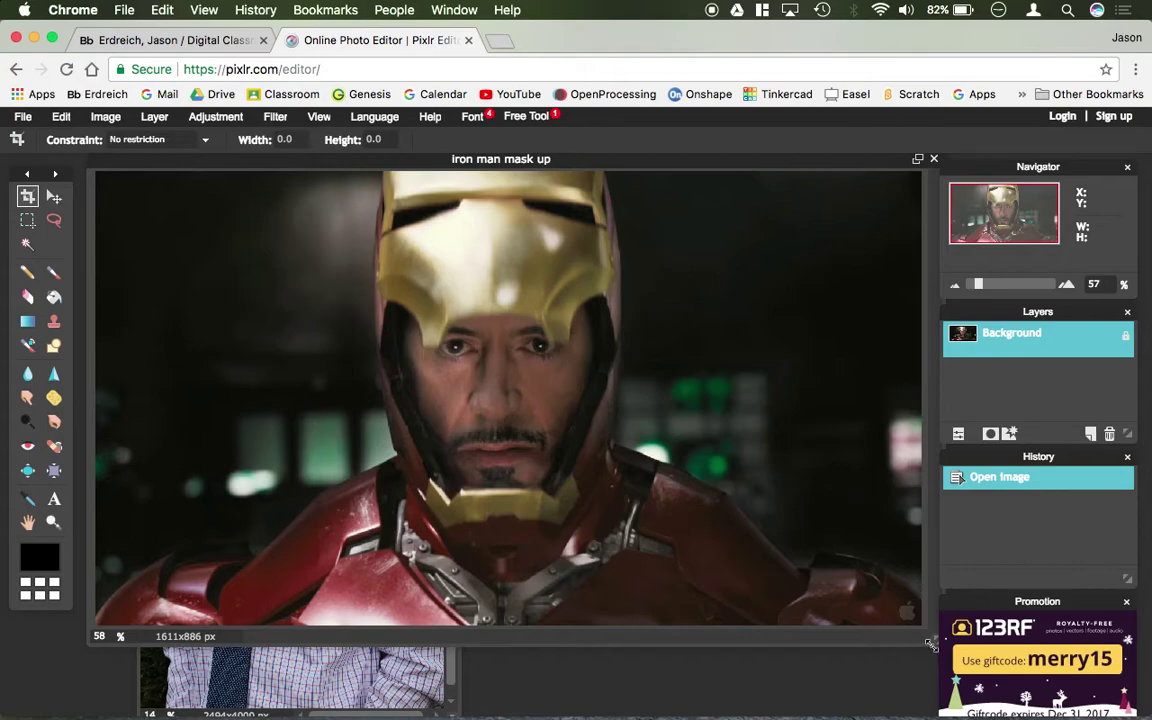
pyautogui.moveTo(931, 645); pyautogui.dragTo(789, 537)
pyautogui.moveTo(643, 165); pyautogui.dragTo(805, 218)
pyautogui.click(883, 217)
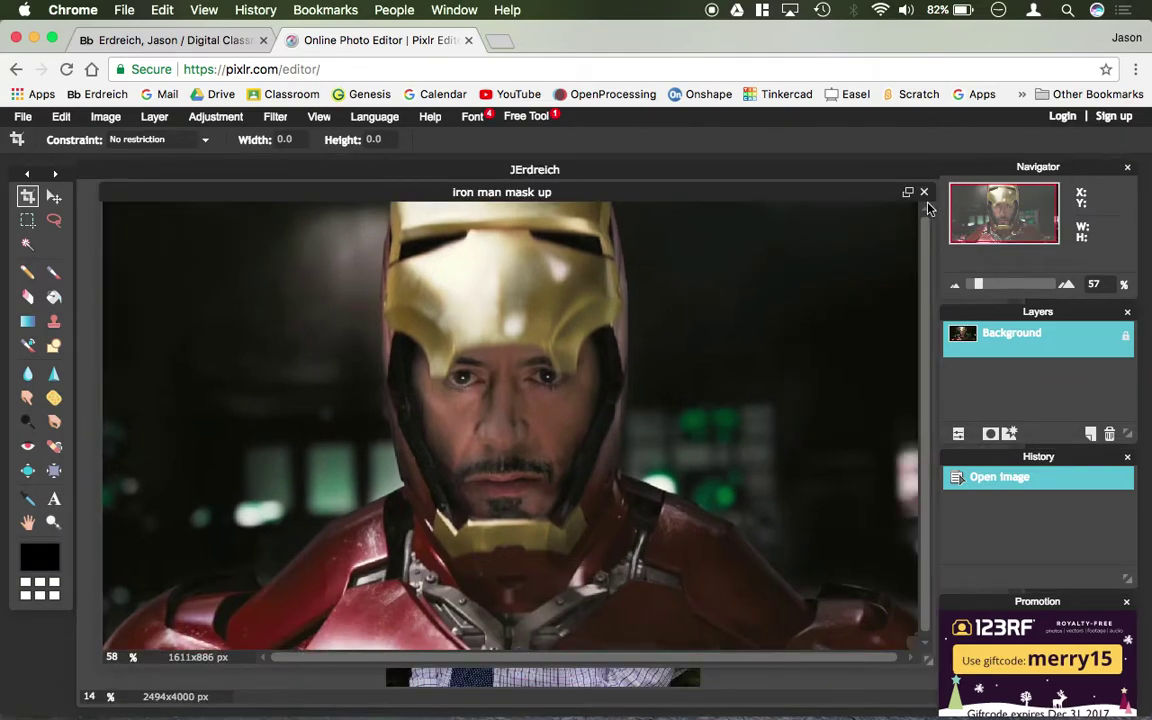
# Step: Make the 2494x4000 portrait photo the active document filling the workspace
pyautogui.click(907, 192)
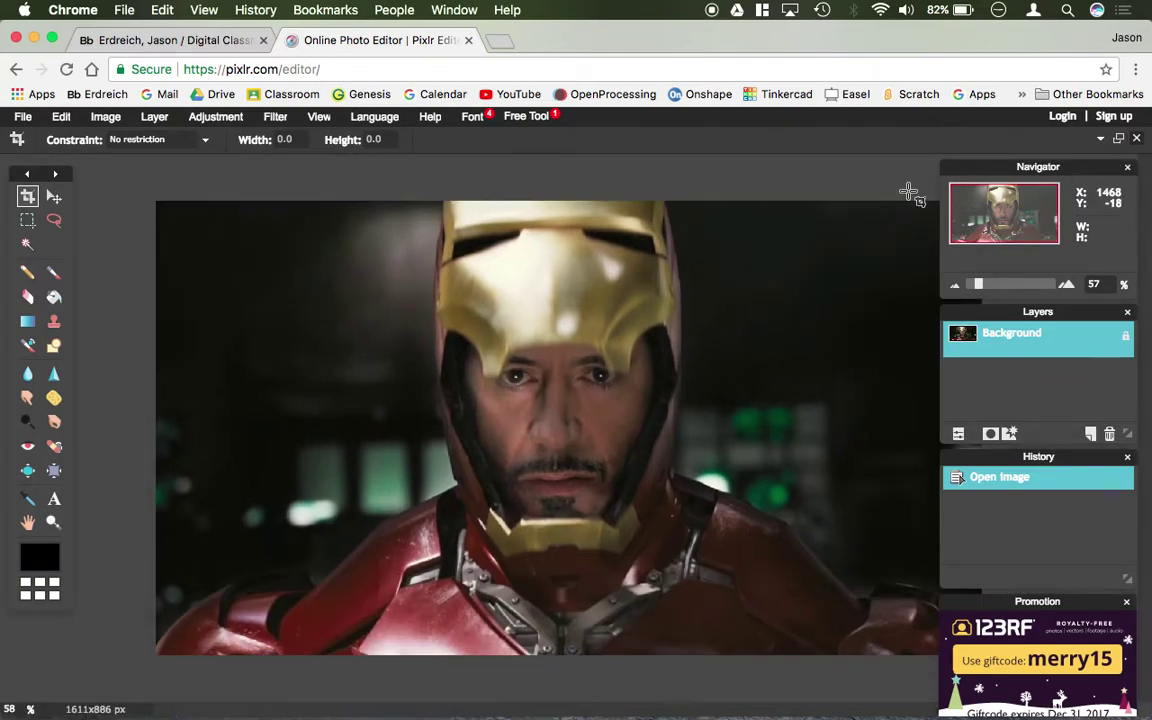
pyautogui.click(1036, 157)
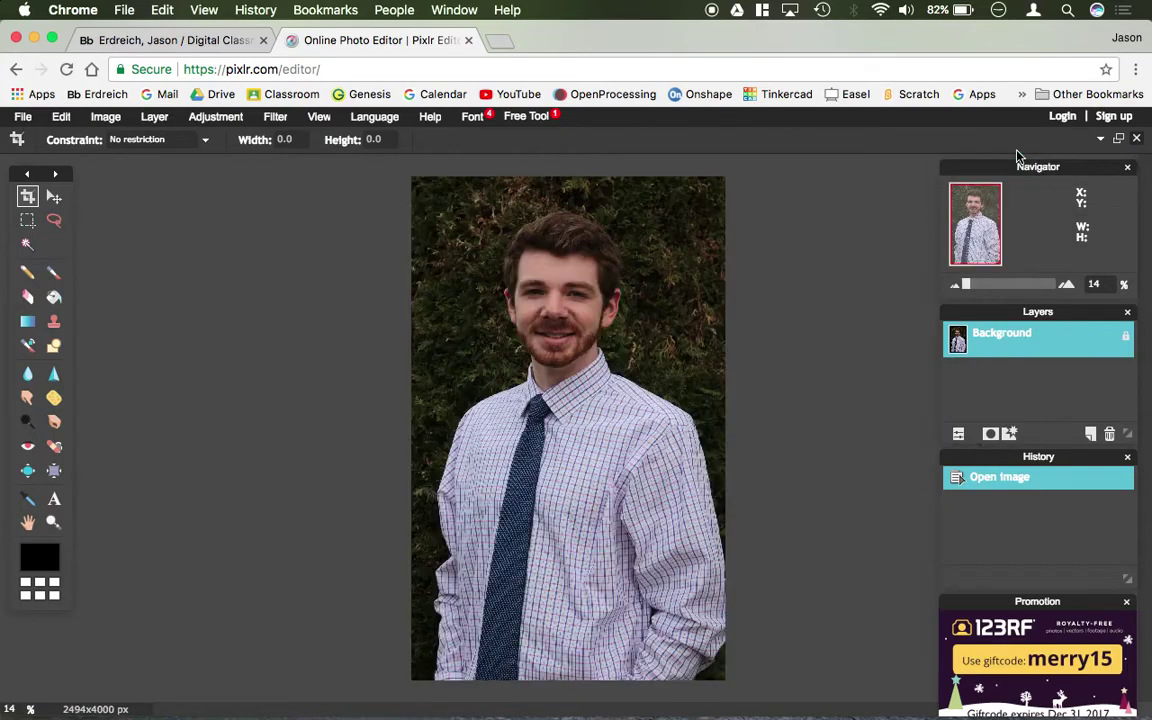
pyautogui.click(1119, 140)
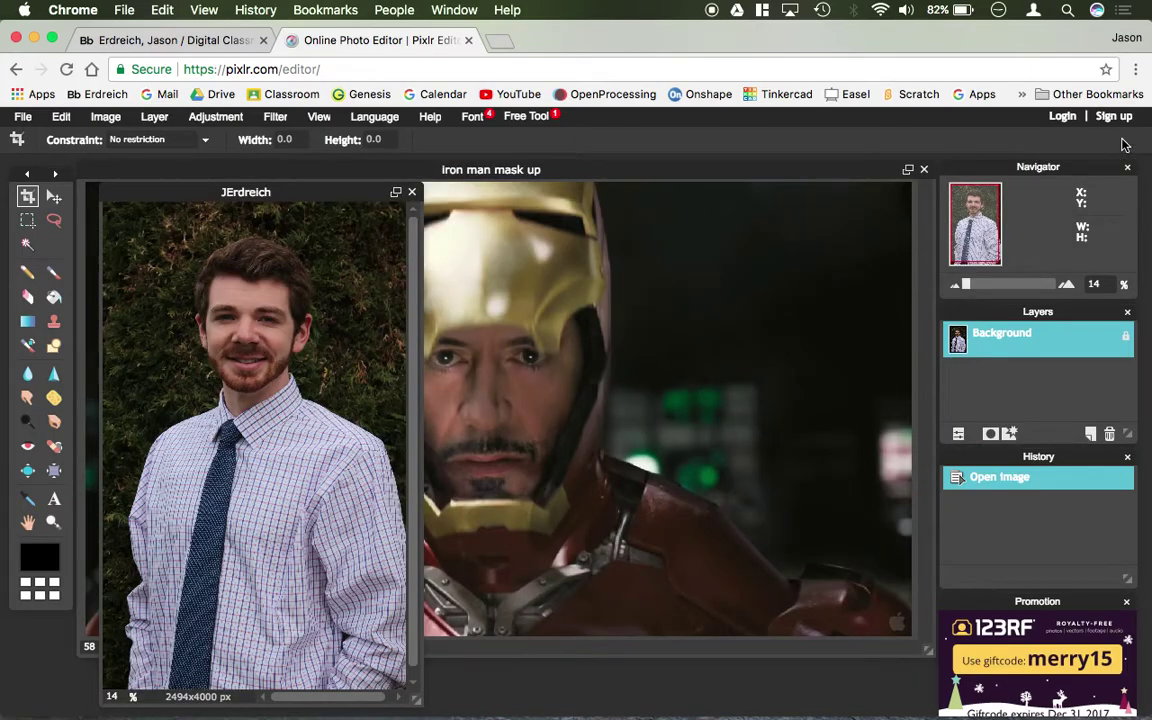
pyautogui.click(908, 171)
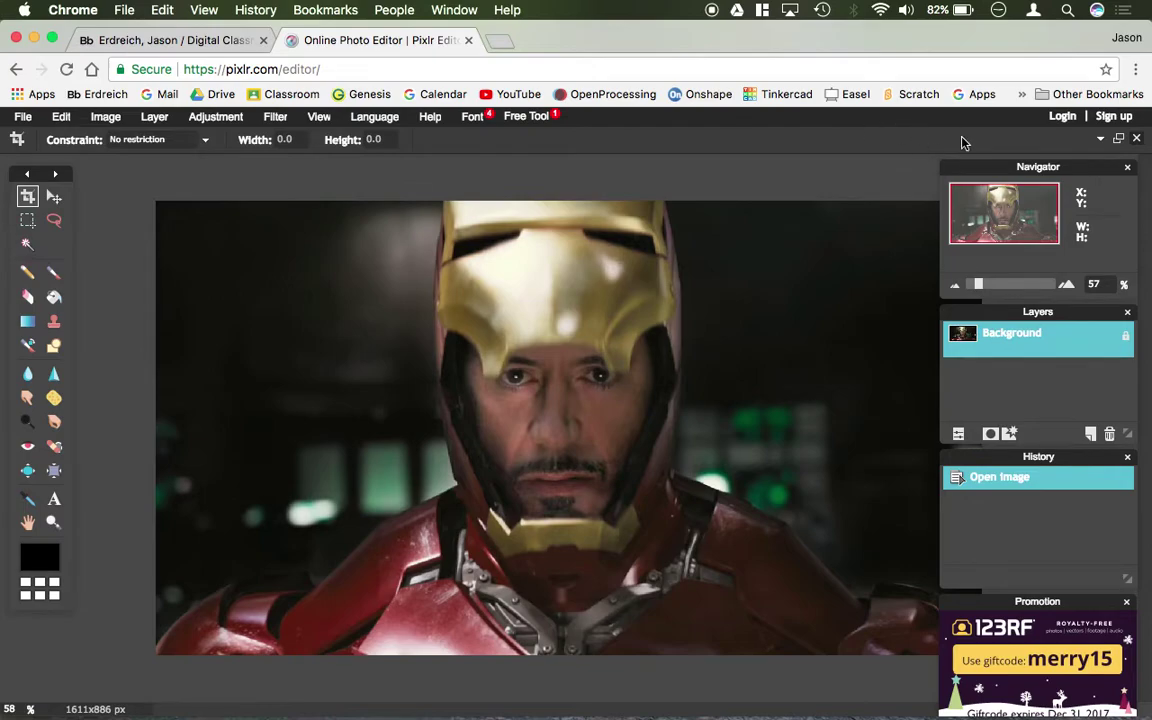
pyautogui.moveTo(998, 131)
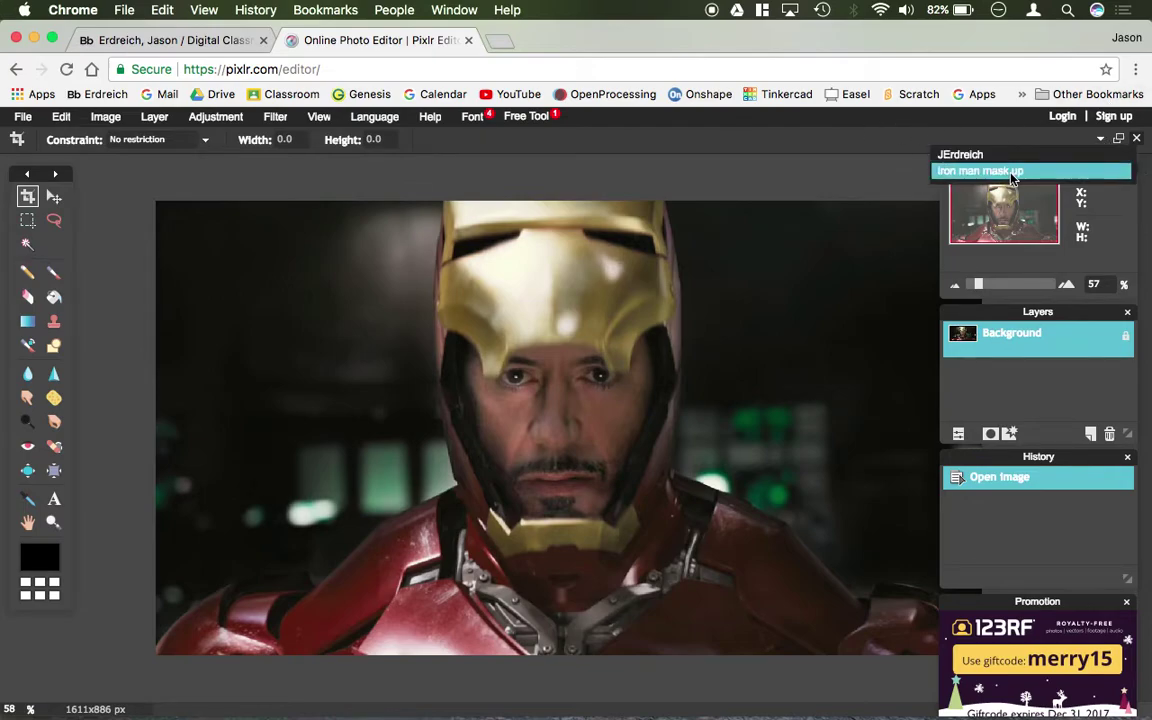
pyautogui.click(975, 155)
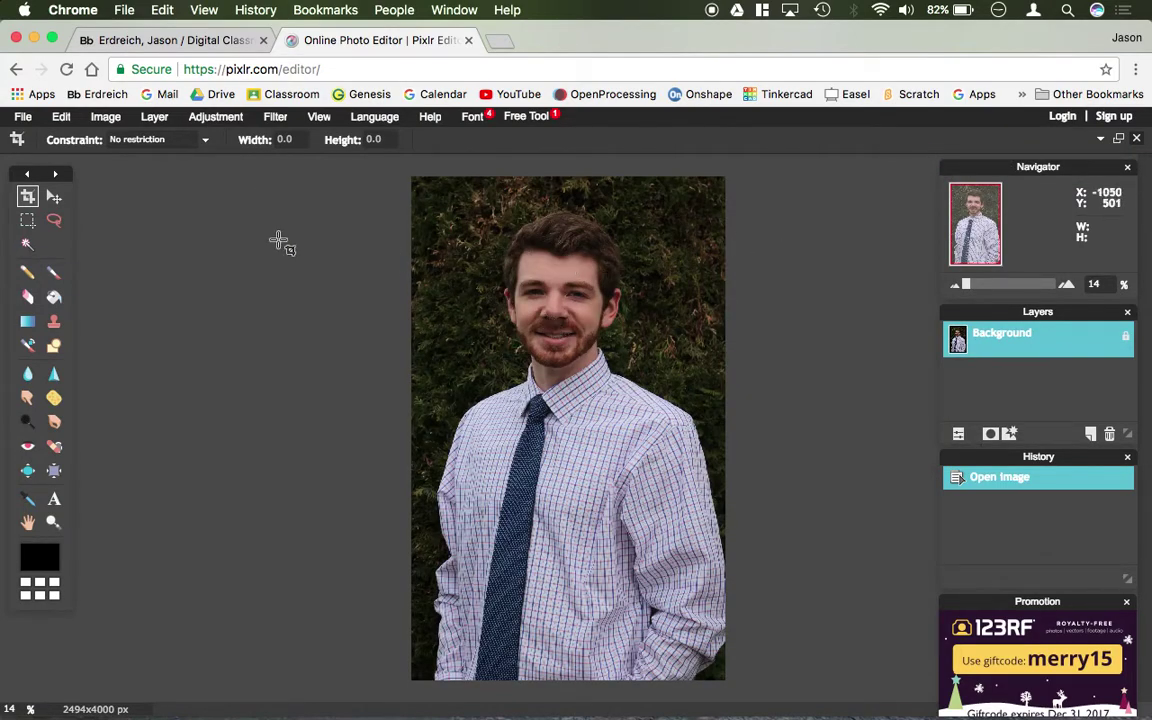
# Step: Select the entire portrait photo with the Marquee tool and copy it
pyautogui.click(25, 223)
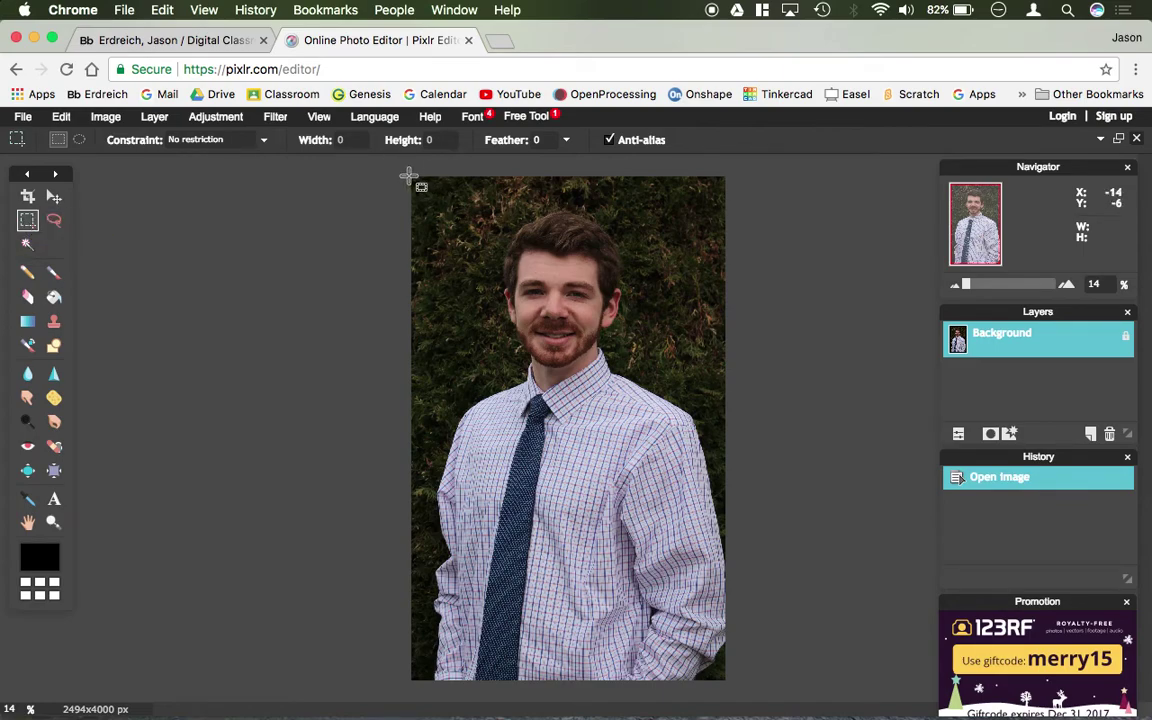
pyautogui.moveTo(410, 176); pyautogui.dragTo(754, 694)
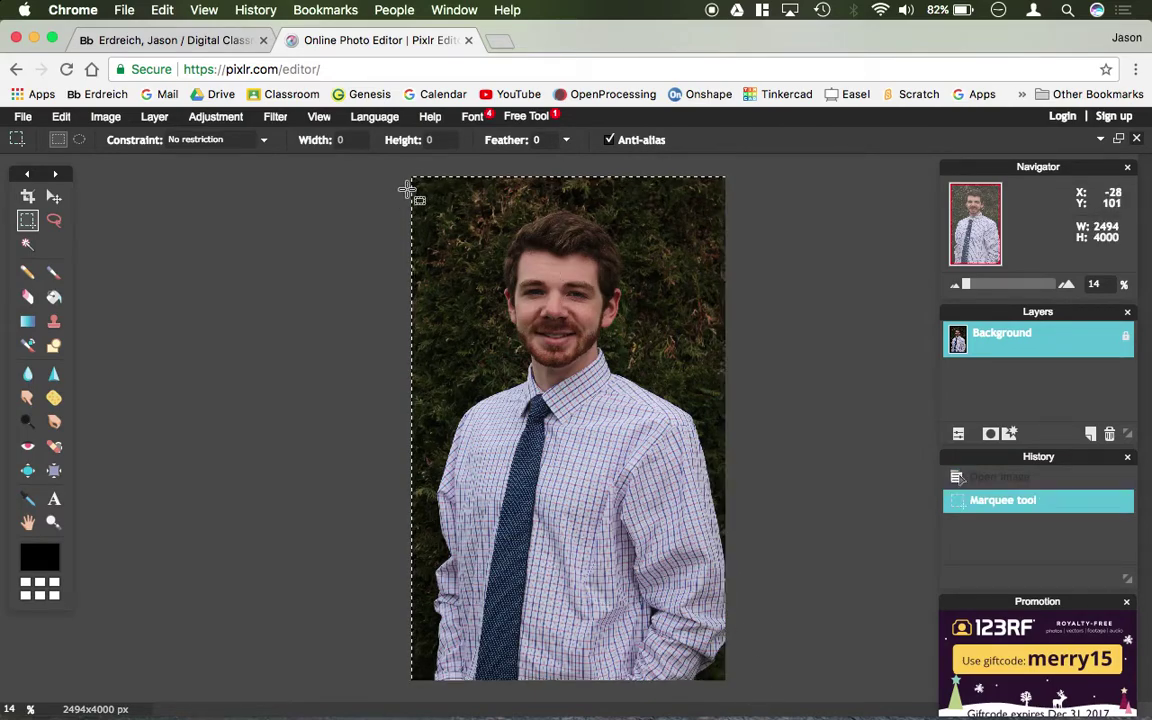
pyautogui.click(61, 116)
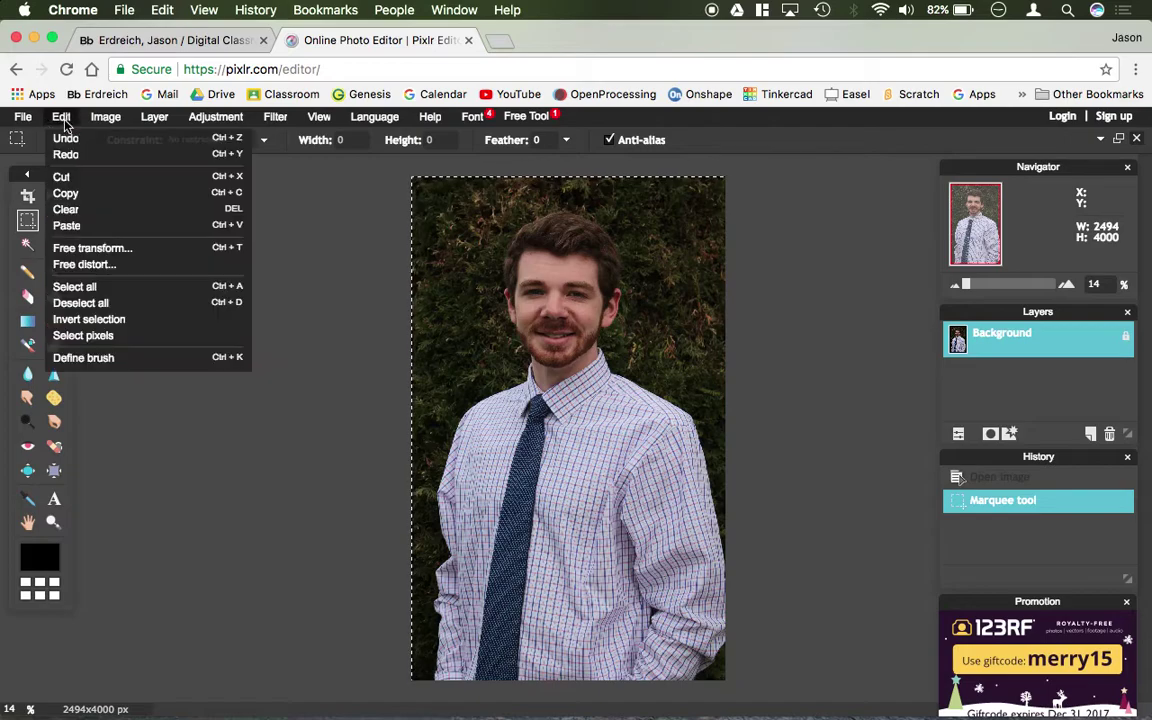
pyautogui.click(75, 191)
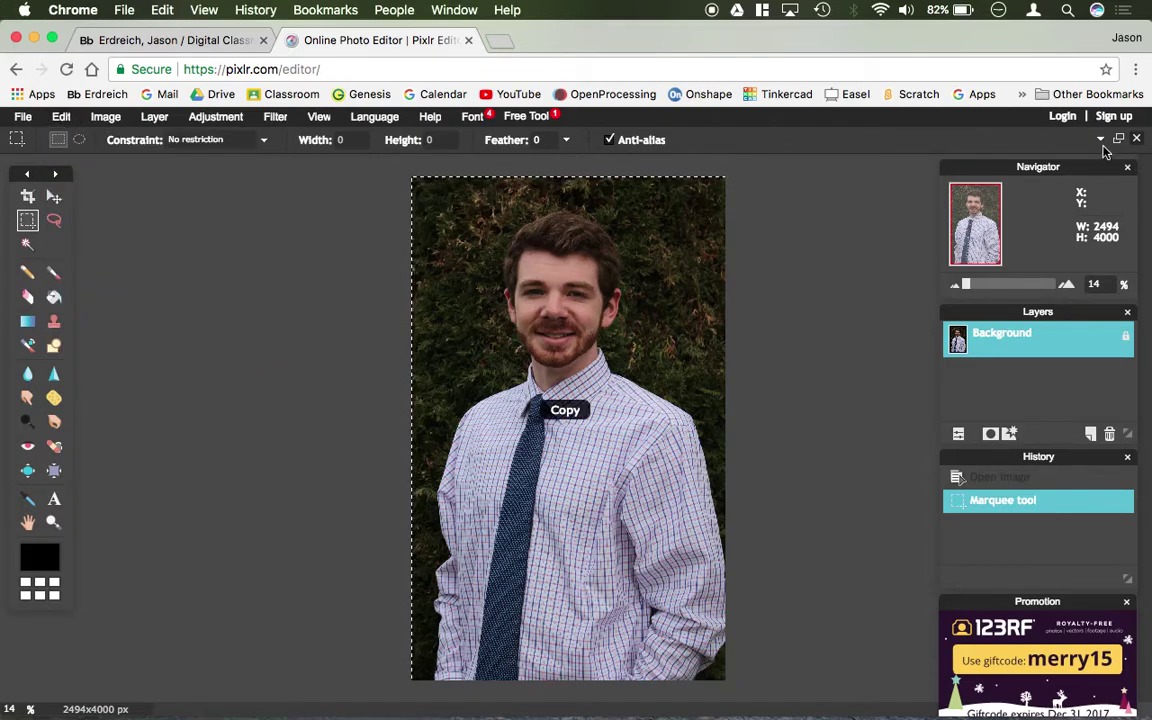
# Step: Paste the portrait into the Iron Man image as Layer 1
pyautogui.click(1008, 158)
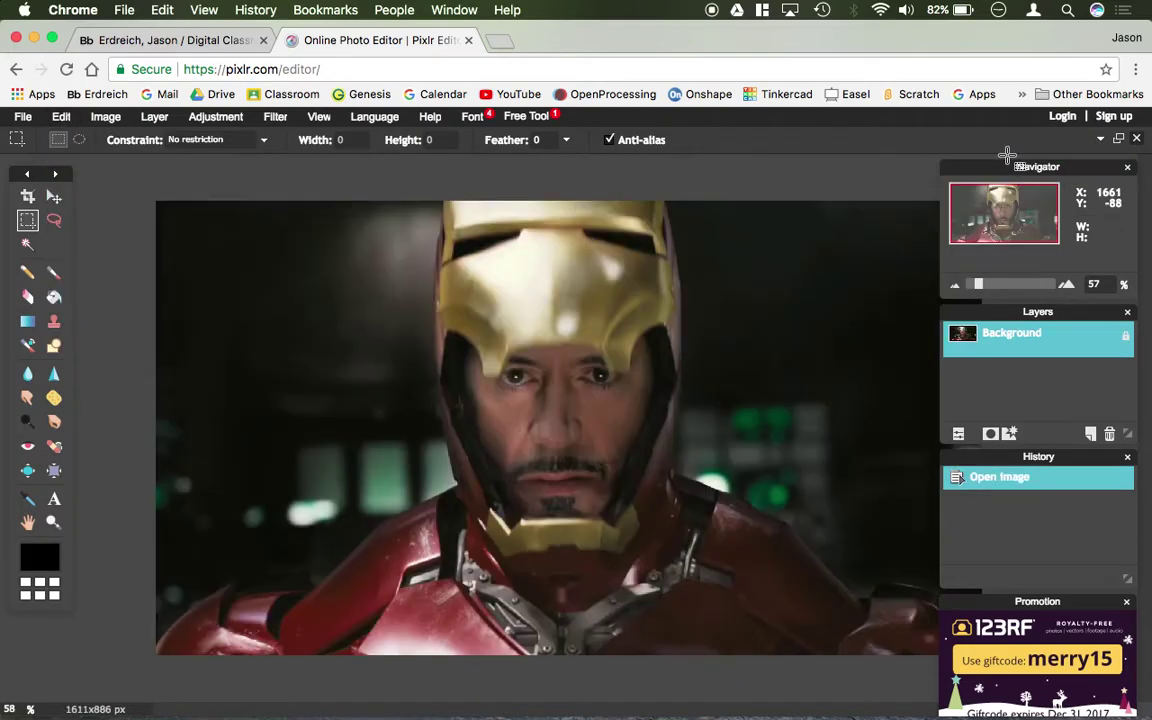
pyautogui.click(61, 116)
pyautogui.click(66, 225)
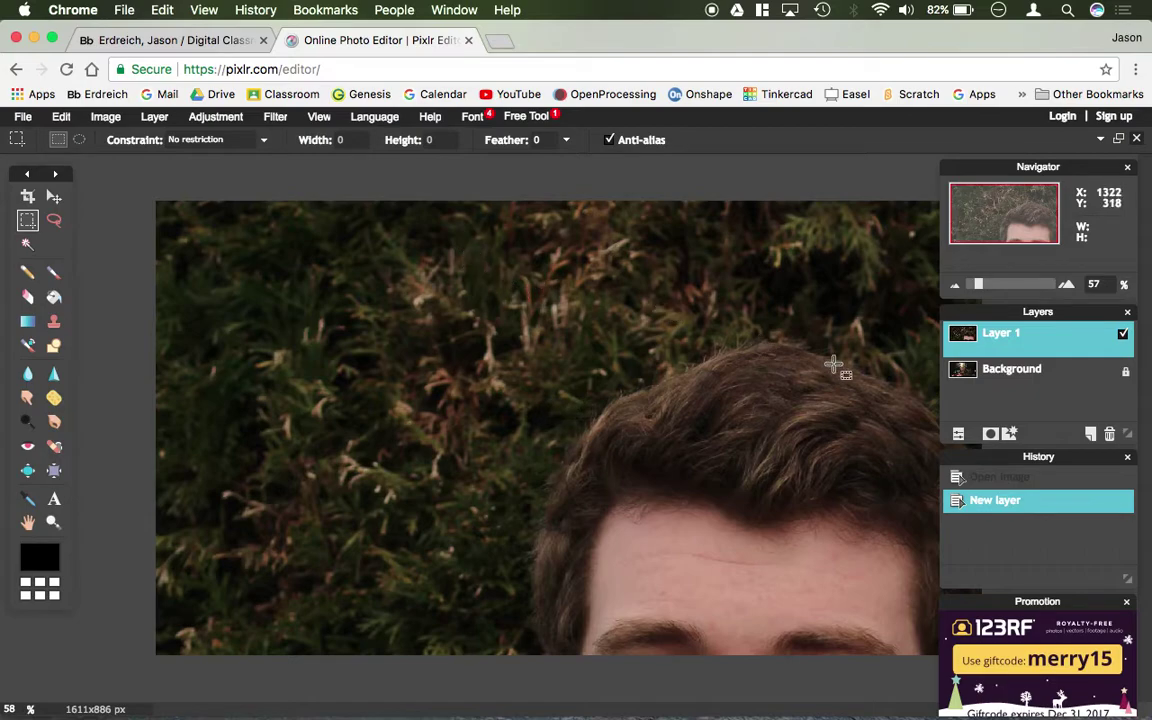
# Step: Free-transform Layer 1 down to canvas height at the upper left, then deselect
pyautogui.click(1014, 379)
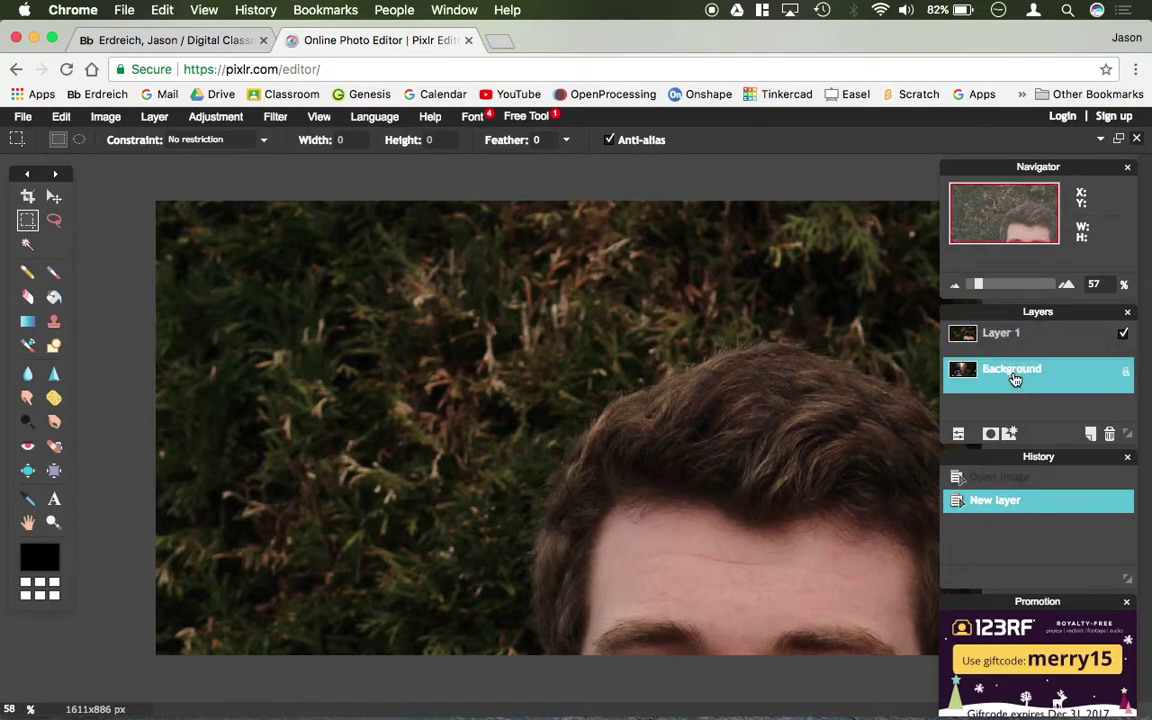
pyautogui.click(1010, 342)
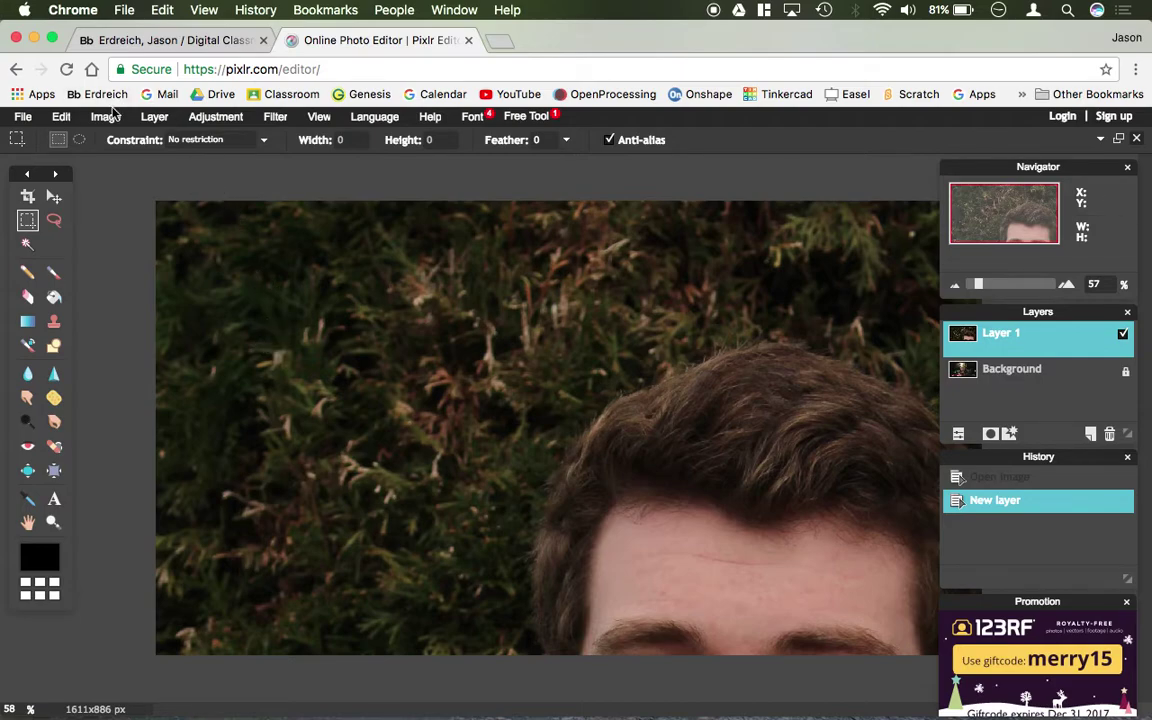
pyautogui.click(63, 118)
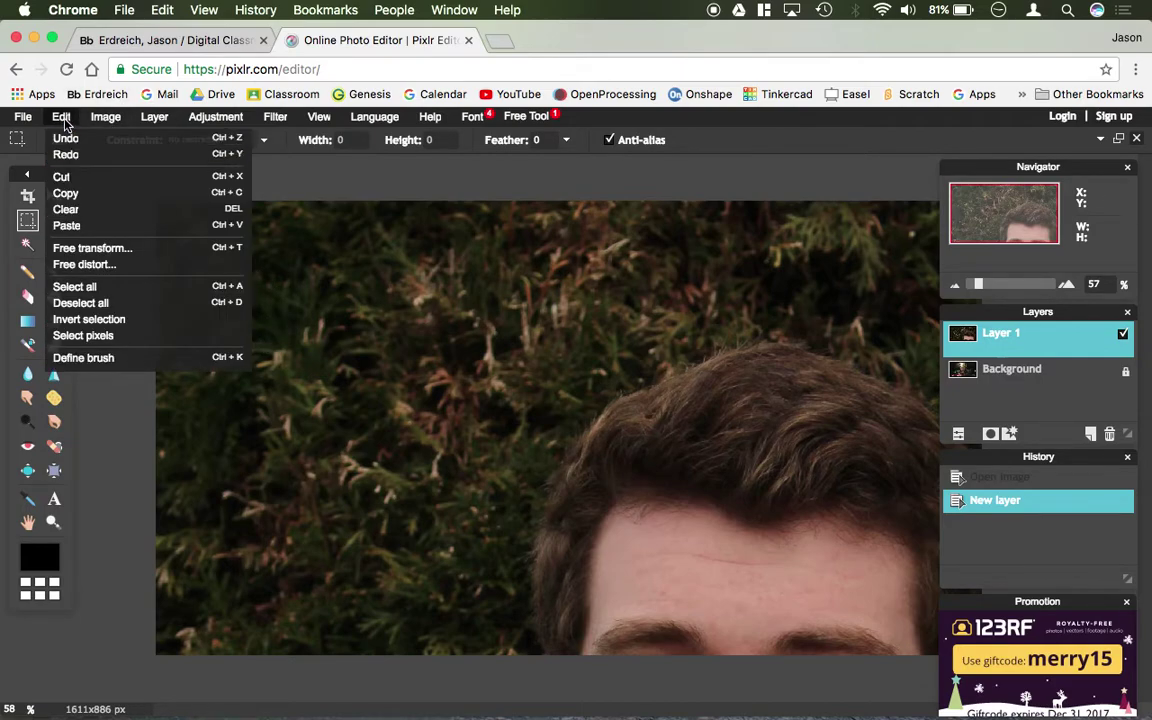
pyautogui.click(90, 248)
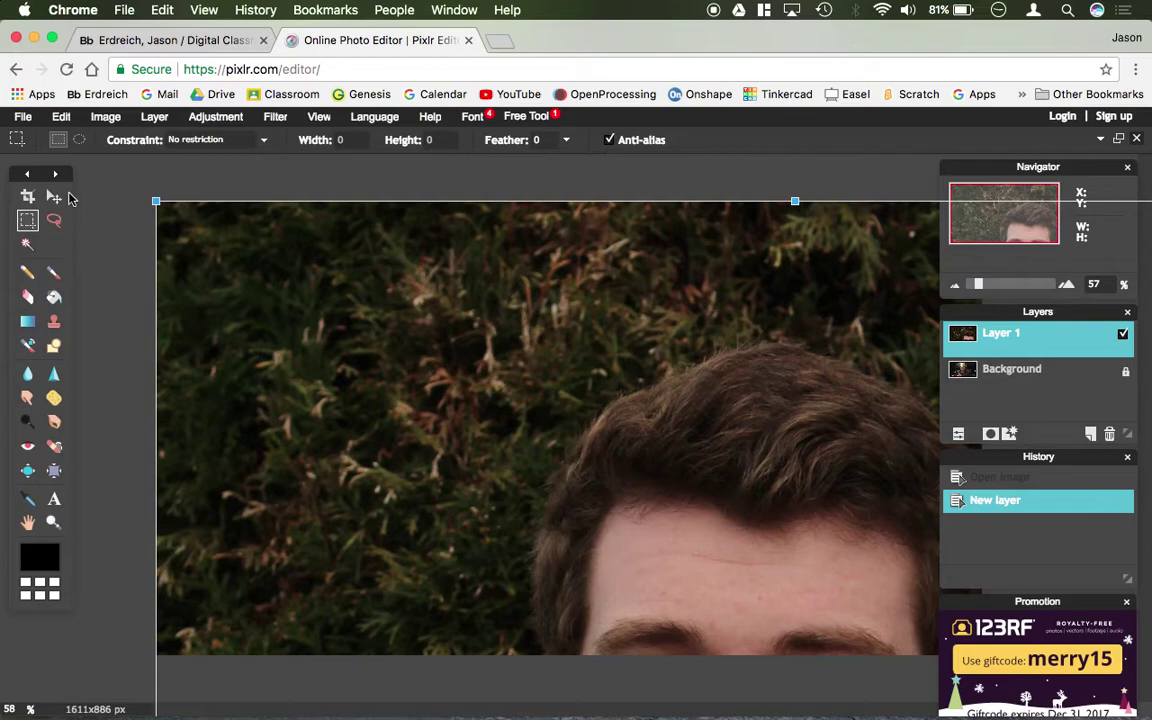
pyautogui.moveTo(152, 199); pyautogui.dragTo(305, 233)
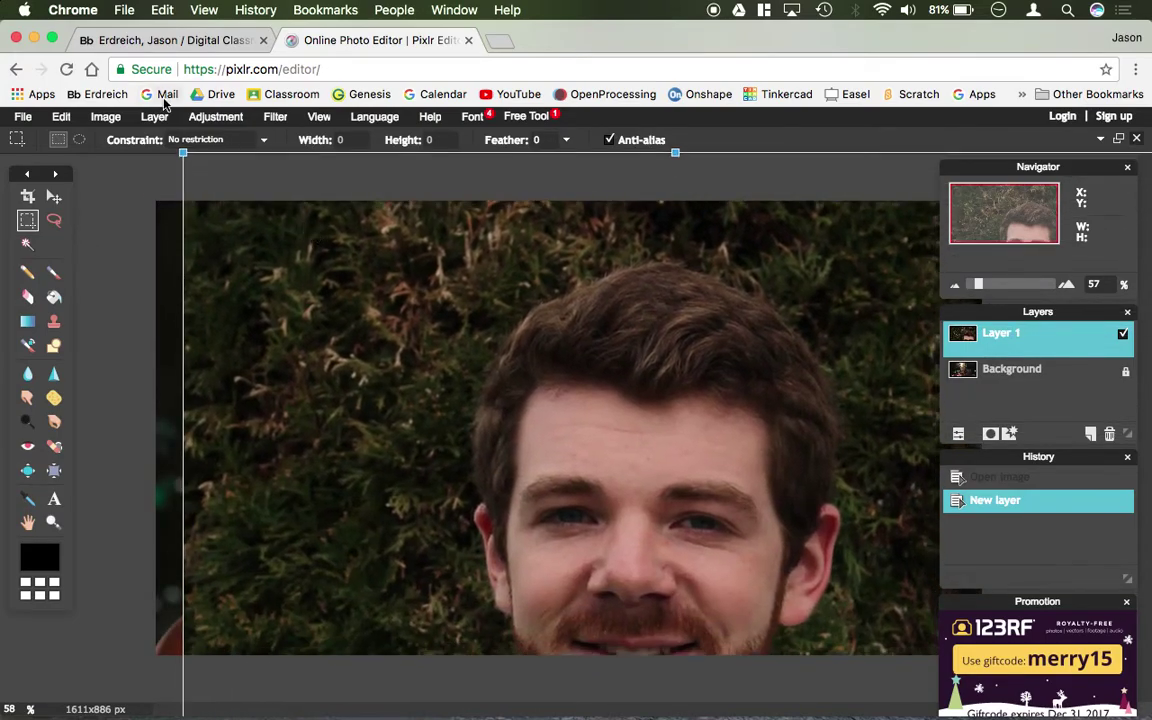
pyautogui.moveTo(182, 153); pyautogui.dragTo(455, 481)
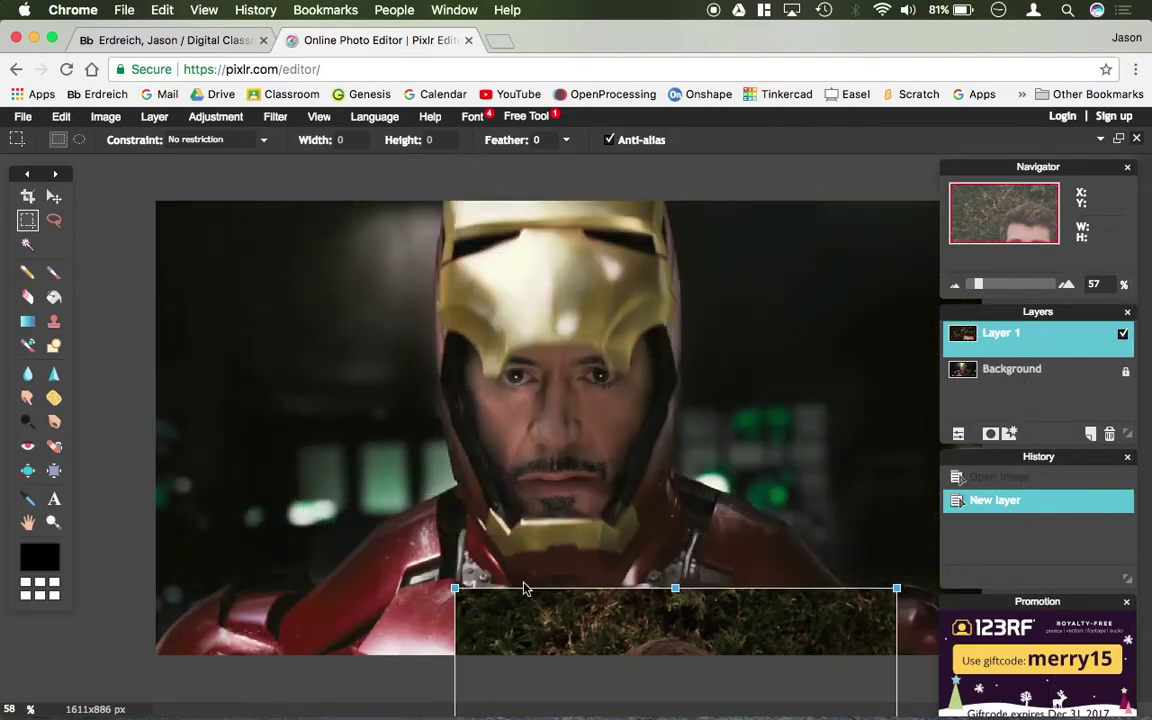
pyautogui.moveTo(521, 591); pyautogui.dragTo(386, 185)
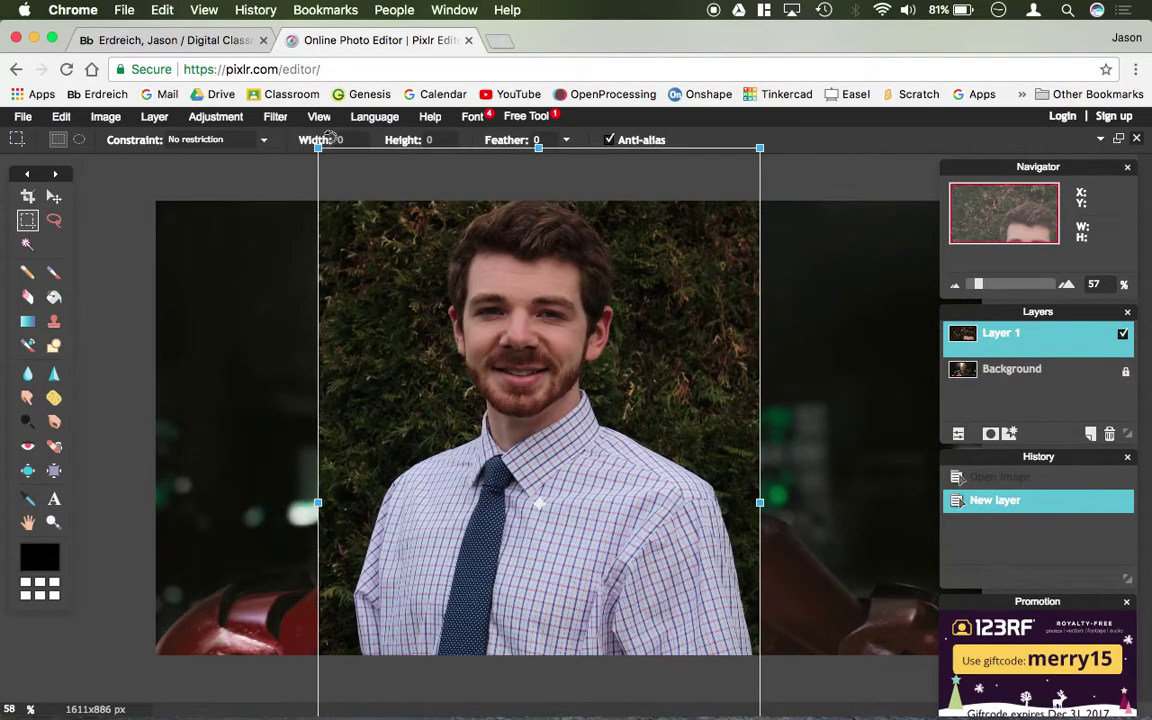
pyautogui.moveTo(316, 147); pyautogui.dragTo(388, 257)
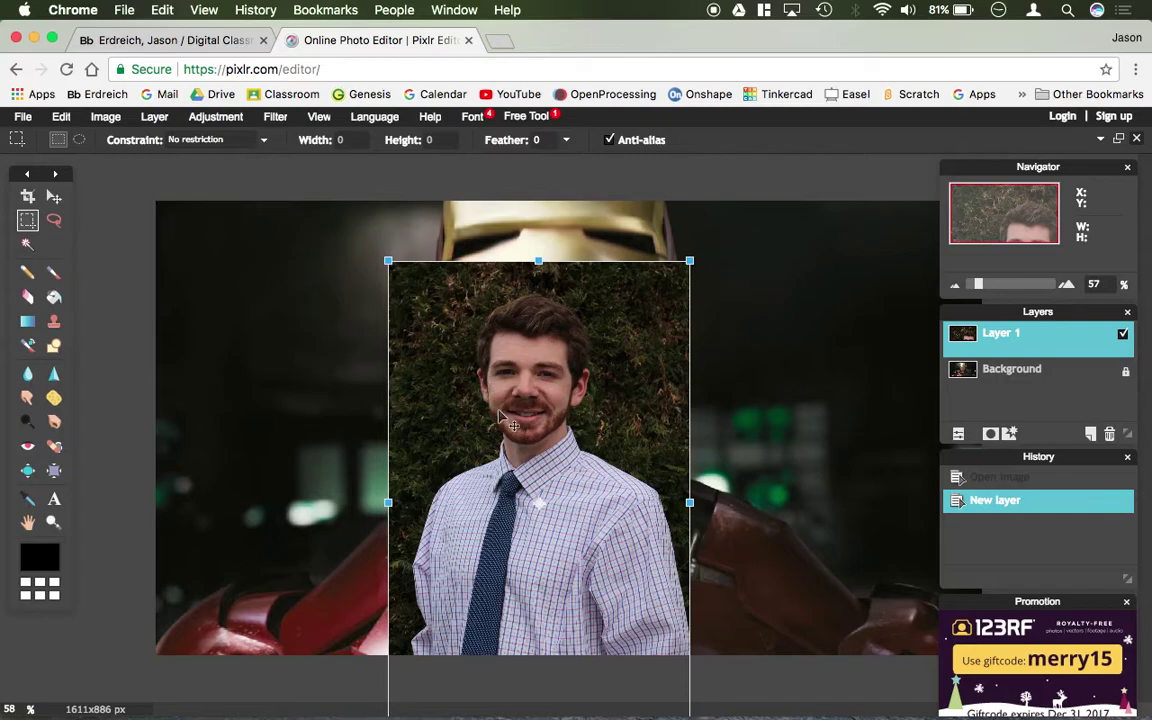
pyautogui.moveTo(497, 416); pyautogui.dragTo(528, 398)
pyautogui.press('Return')
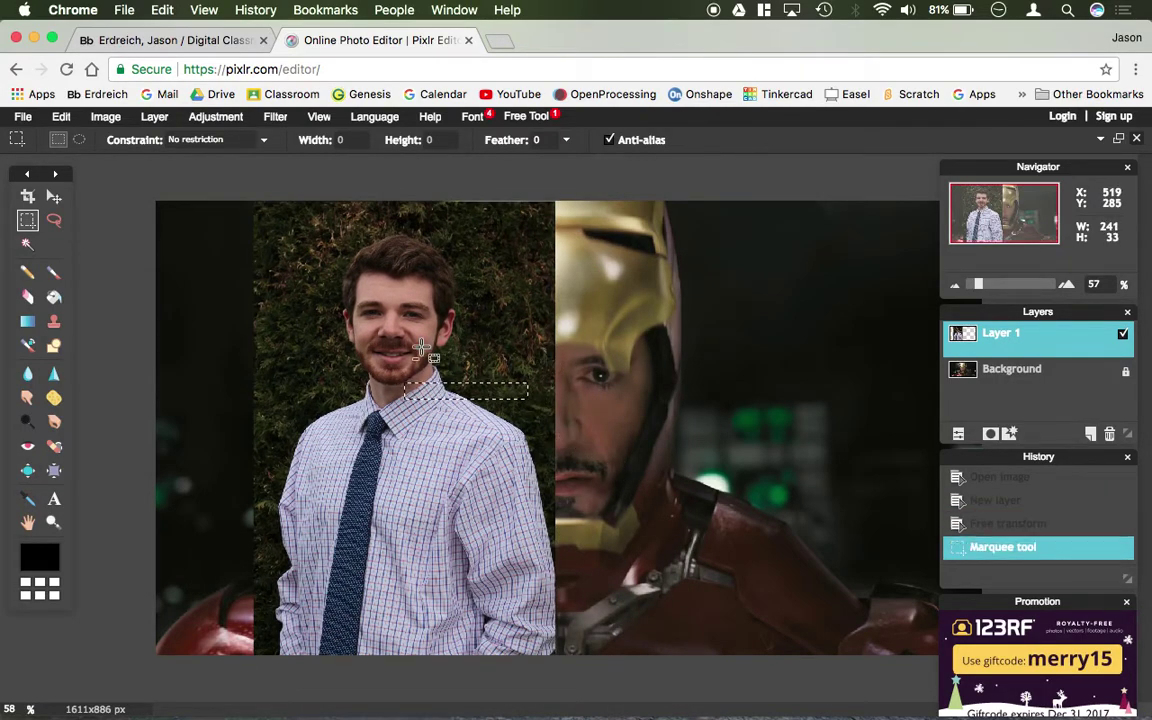
pyautogui.hotkey('ctrl', 'd')
# Step: Move the portrait layer further left and erase hedge patches near its left edge
pyautogui.click(54, 196)
pyautogui.moveTo(393, 382)
pyautogui.mouseDown()
pyautogui.moveTo(292, 390)
pyautogui.moveTo(357, 384)
pyautogui.mouseUp()
pyautogui.press('b')
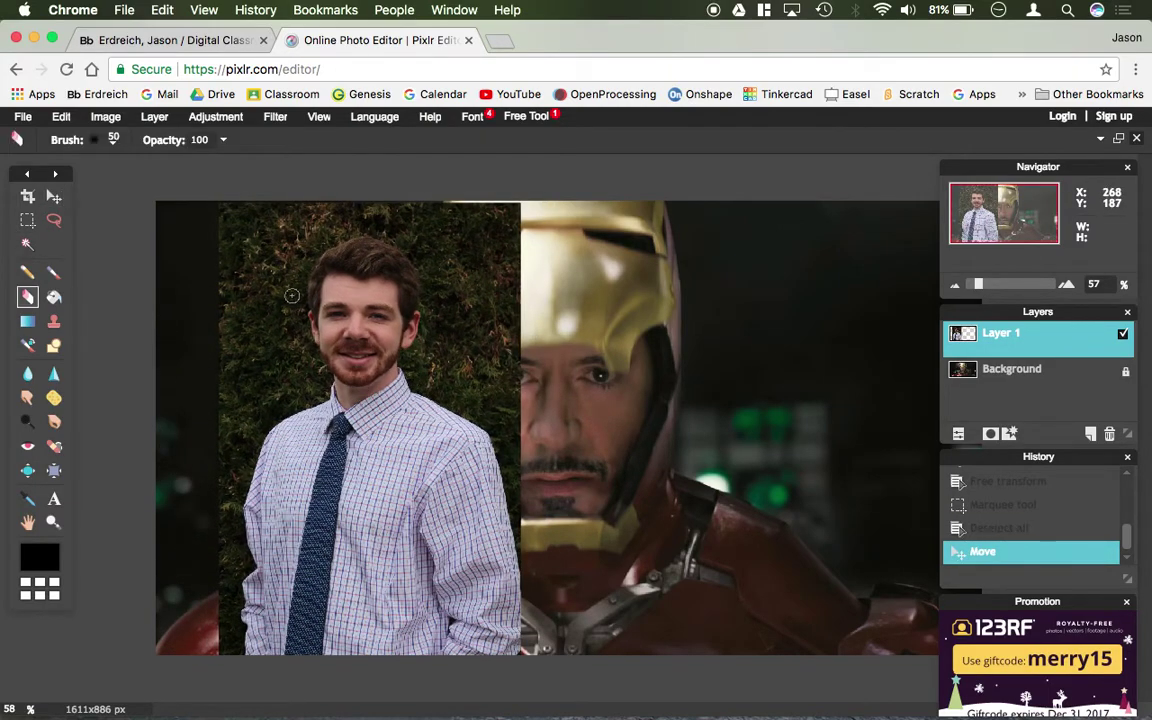
pyautogui.moveTo(288, 295)
pyautogui.mouseDown()
pyautogui.moveTo(226, 225)
pyautogui.moveTo(212, 284)
pyautogui.moveTo(234, 271)
pyautogui.moveTo(190, 214)
pyautogui.moveTo(256, 200)
pyautogui.moveTo(283, 289)
pyautogui.moveTo(265, 238)
pyautogui.mouseUp()
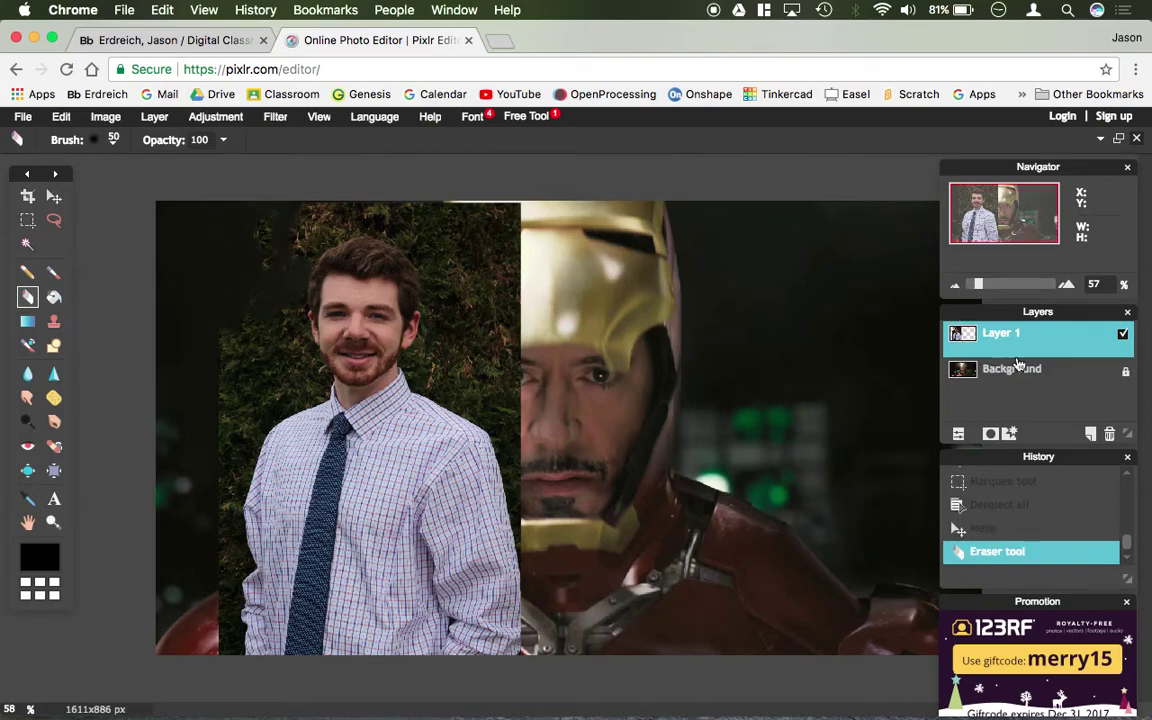
# Step: Delete Layer 1 and show the original portrait photo again
pyautogui.click(1111, 433)
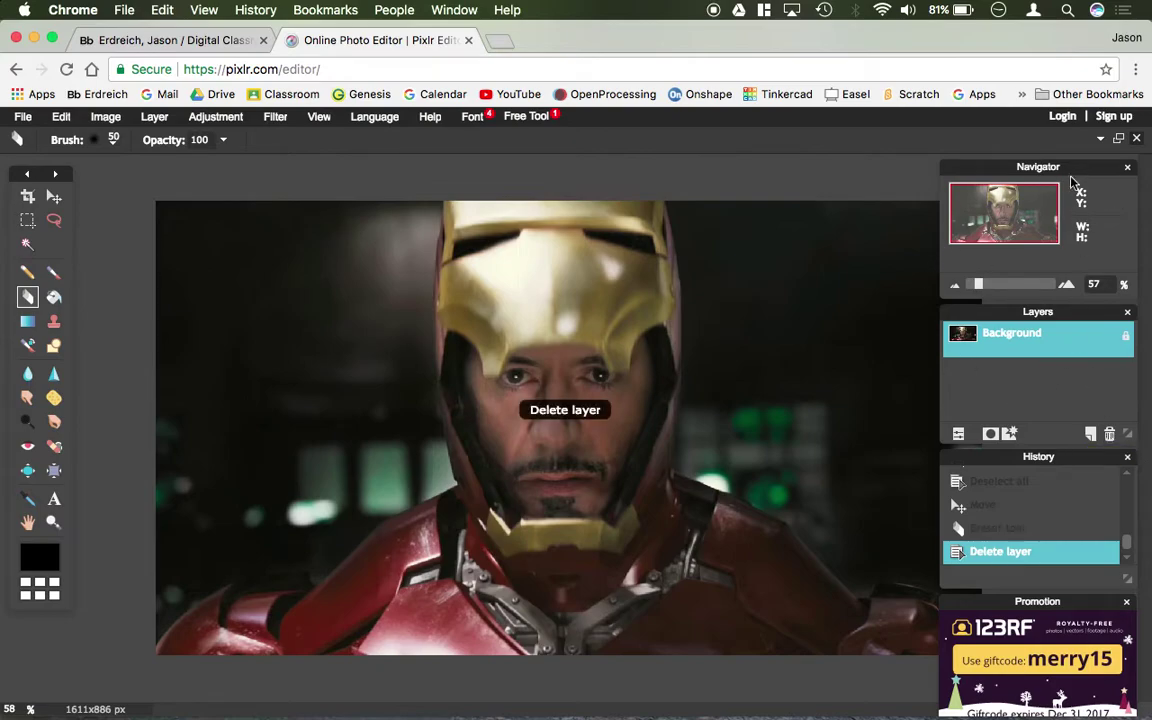
pyautogui.click(1103, 137)
pyautogui.click(1010, 153)
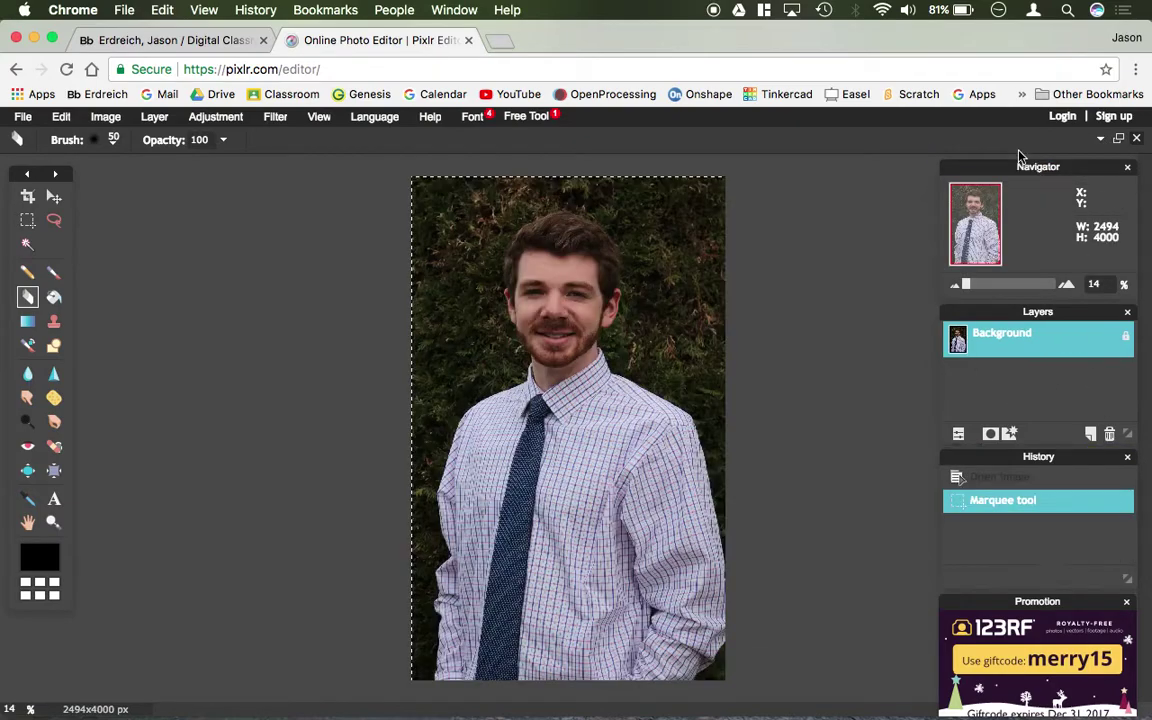
# Step: Clear the whole-photo selection, try an elliptical selection around the head, and discard it
pyautogui.press('super+d')
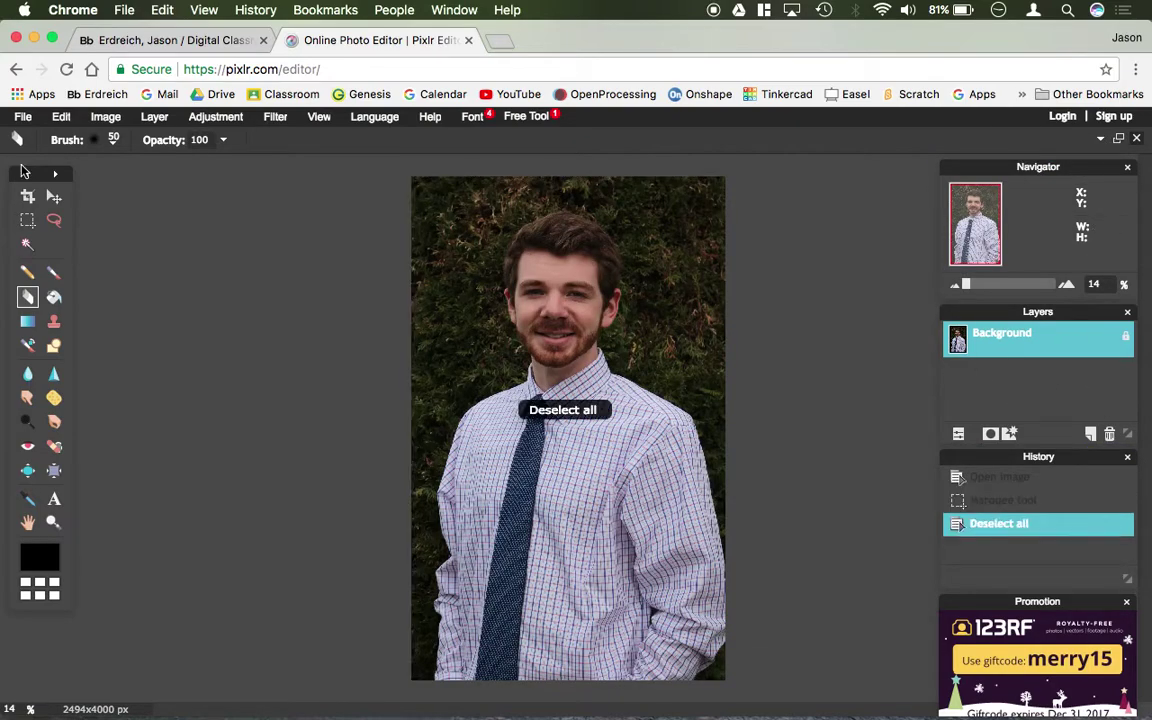
pyautogui.click(32, 226)
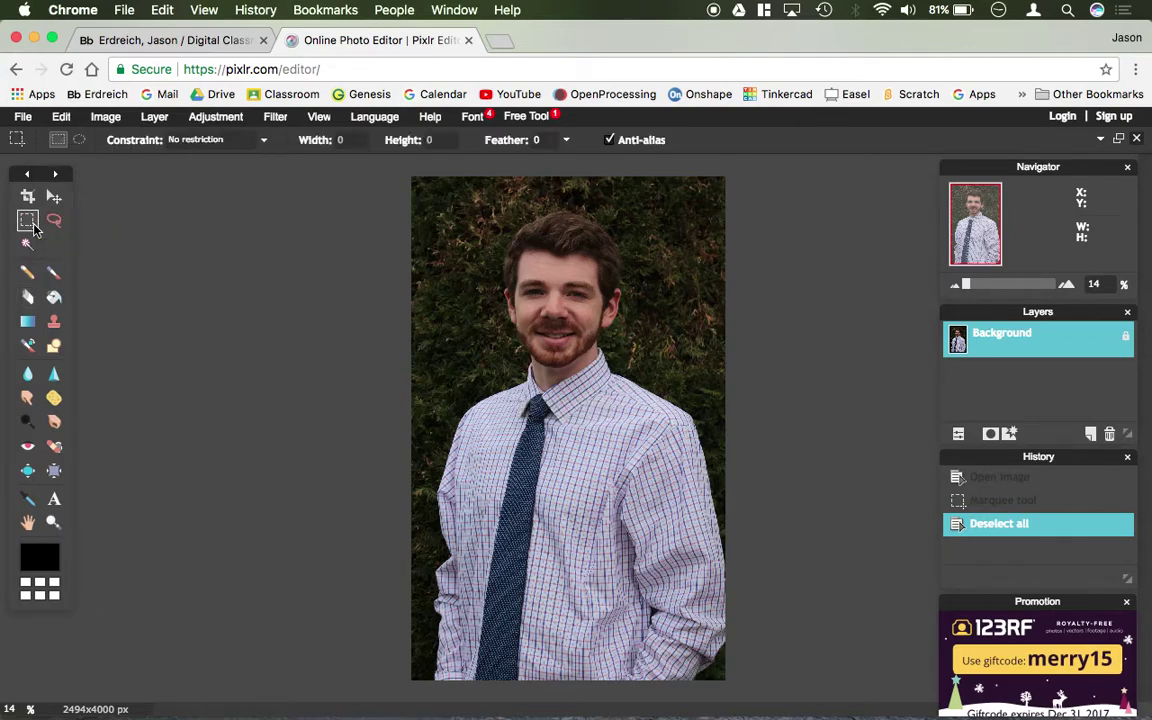
pyautogui.click(79, 139)
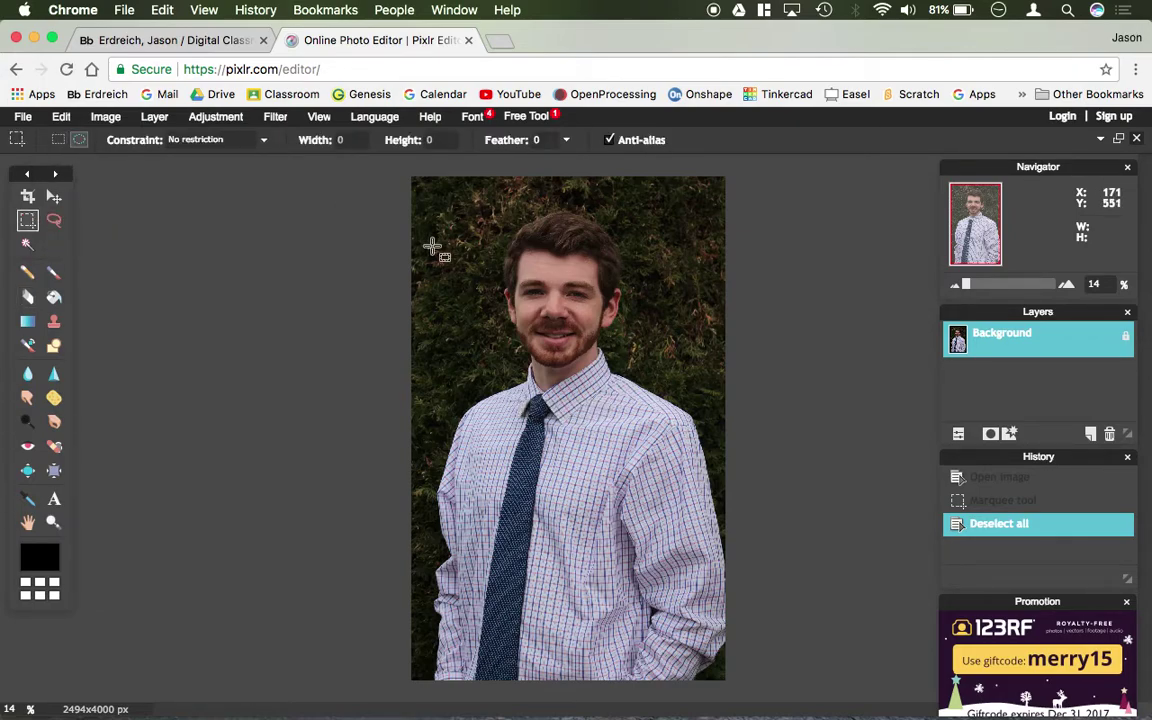
pyautogui.moveTo(491, 206); pyautogui.dragTo(632, 389)
pyautogui.press('super+d')
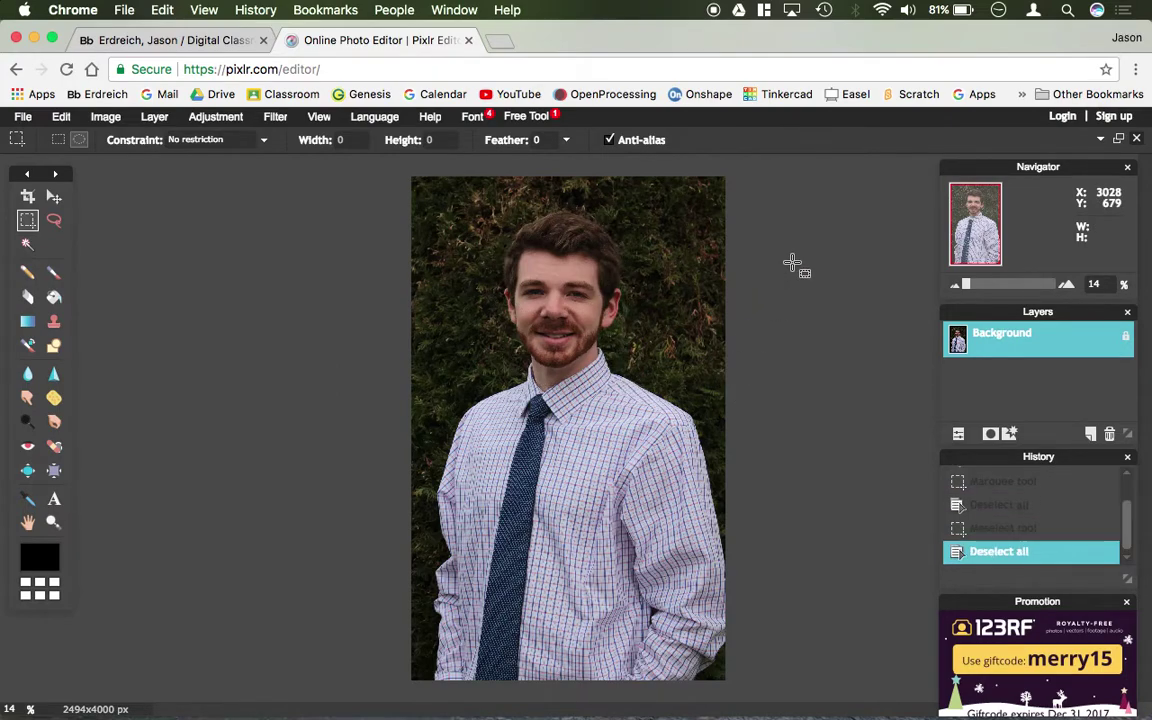
pyautogui.click(54, 221)
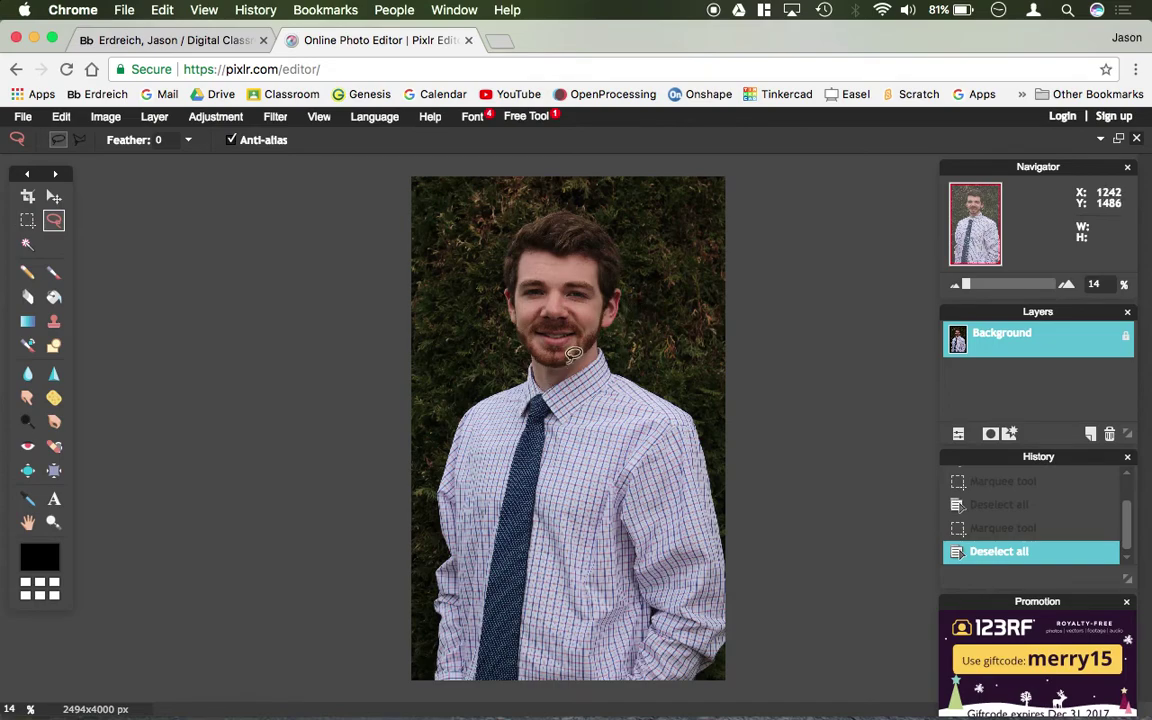
# Step: Zoom to the man's face and lasso around his hair, ears, beard and jawline
pyautogui.scroll(3, 573, 355)
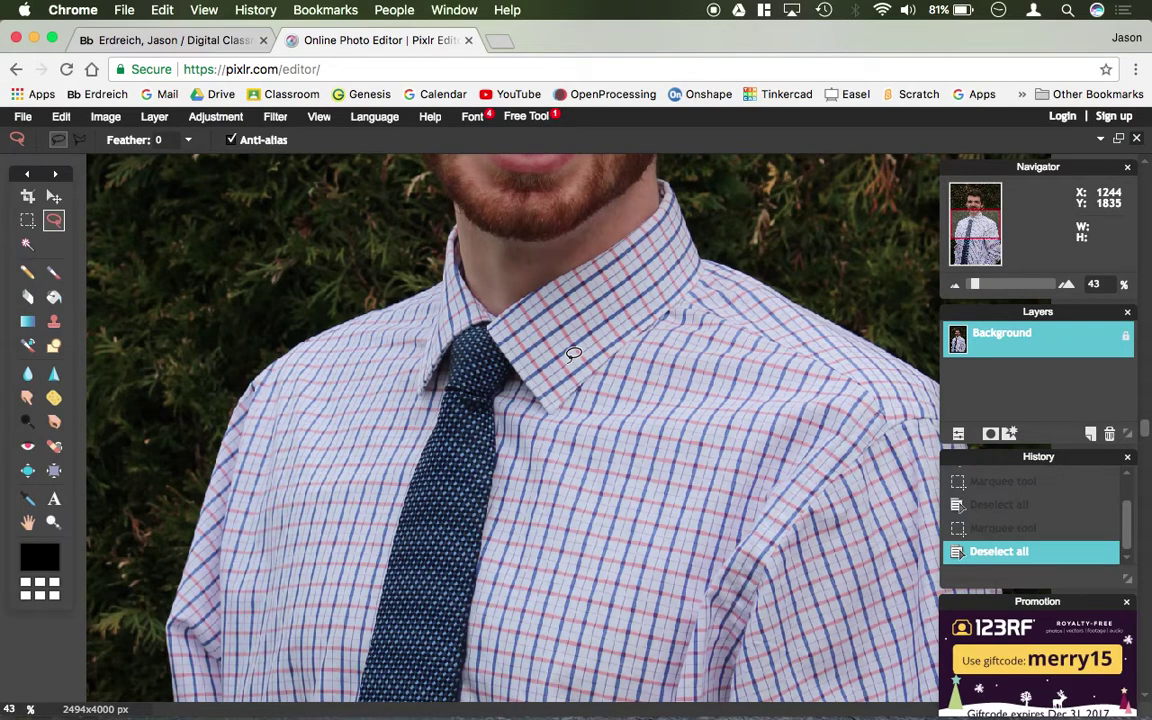
pyautogui.scroll(1, 516, 320)
pyautogui.scroll(1, 456, 226)
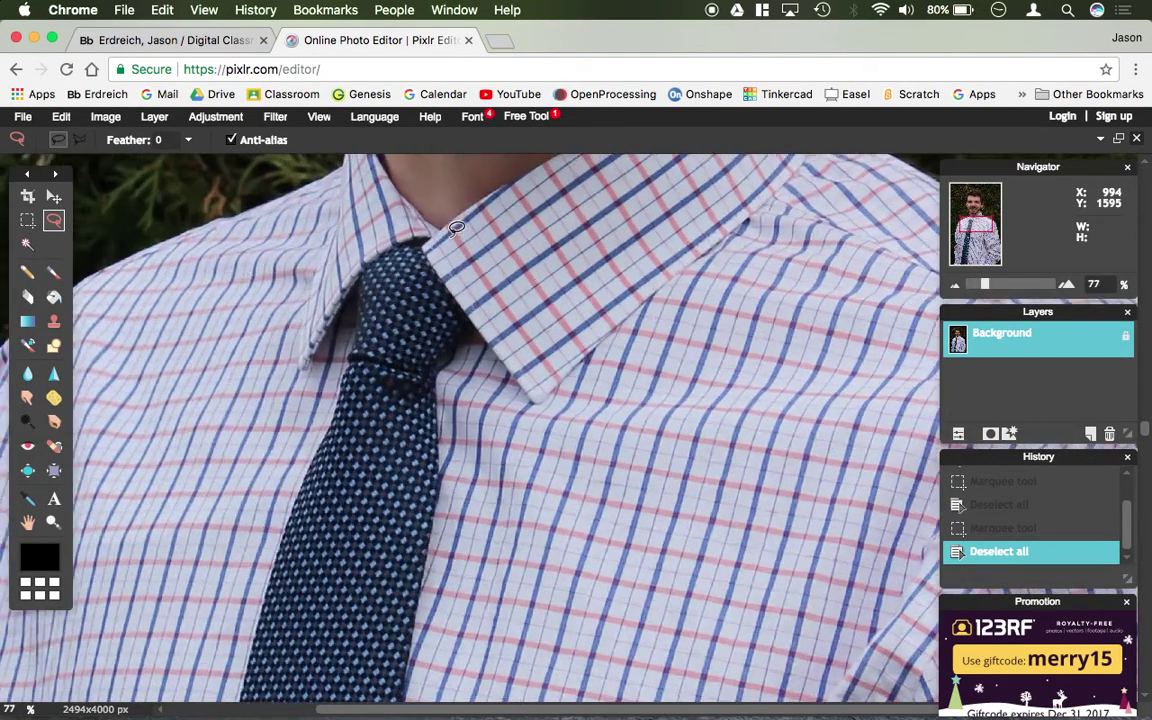
pyautogui.scroll(-1, 456, 226)
pyautogui.scroll(-1, 279, 285)
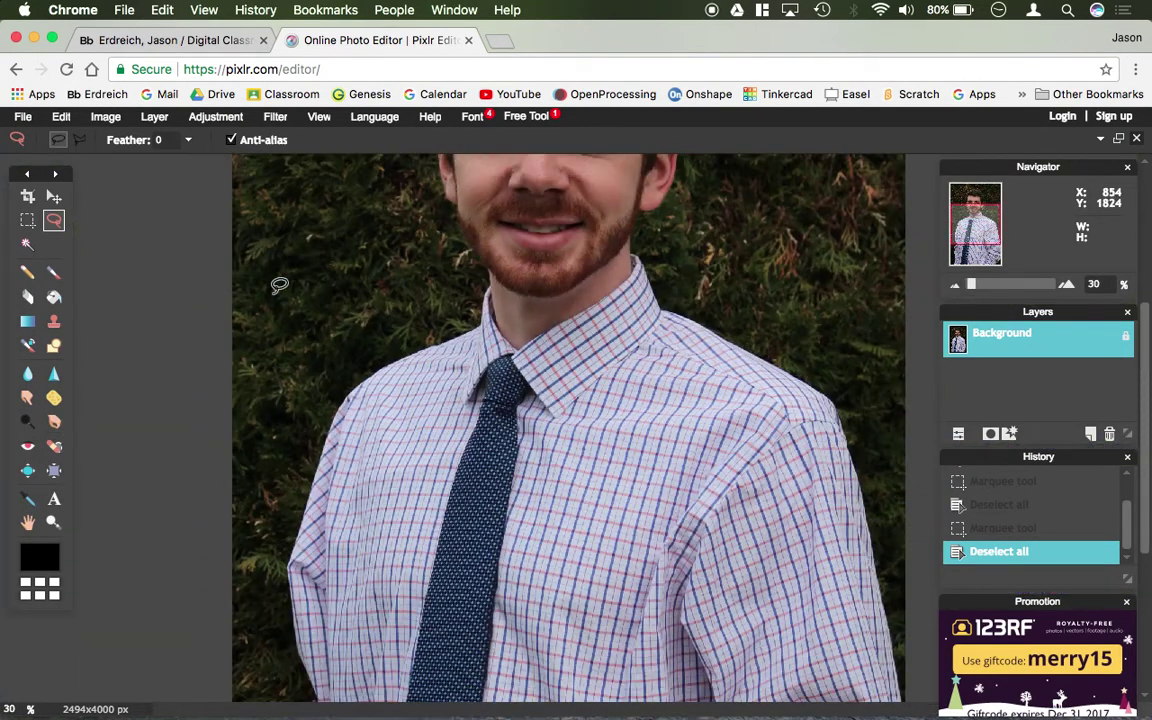
pyautogui.scroll(-2, 279, 285)
pyautogui.scroll(3, 548, 238)
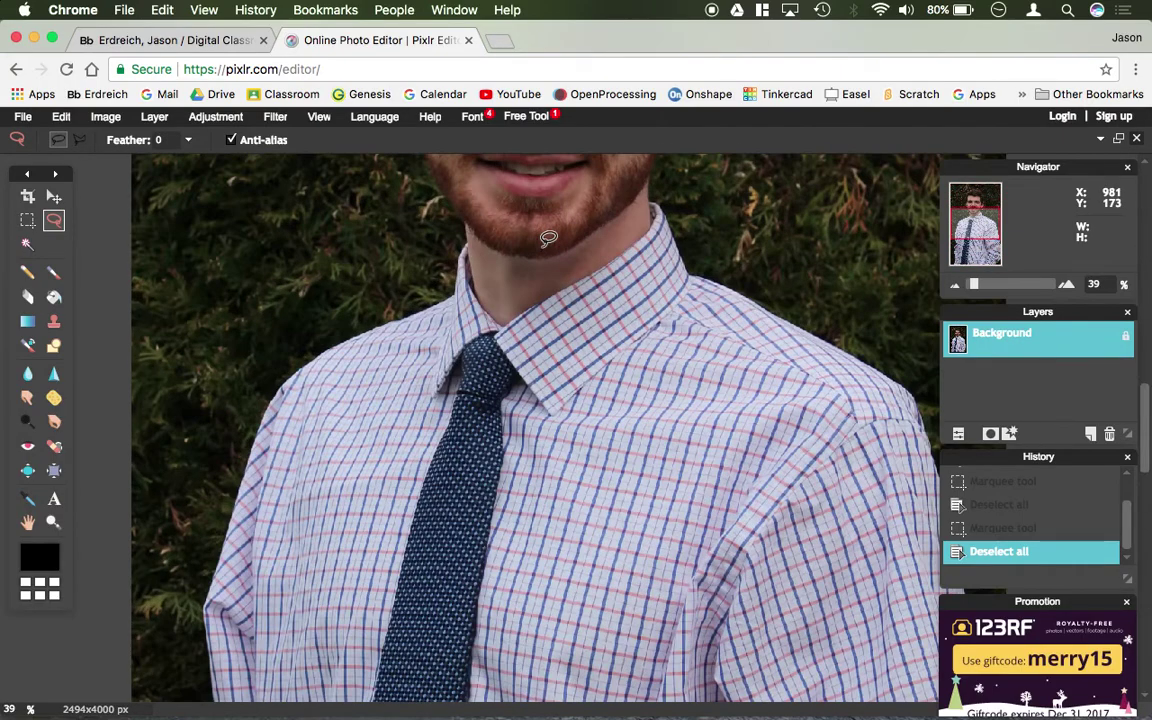
pyautogui.scroll(-2, 548, 238)
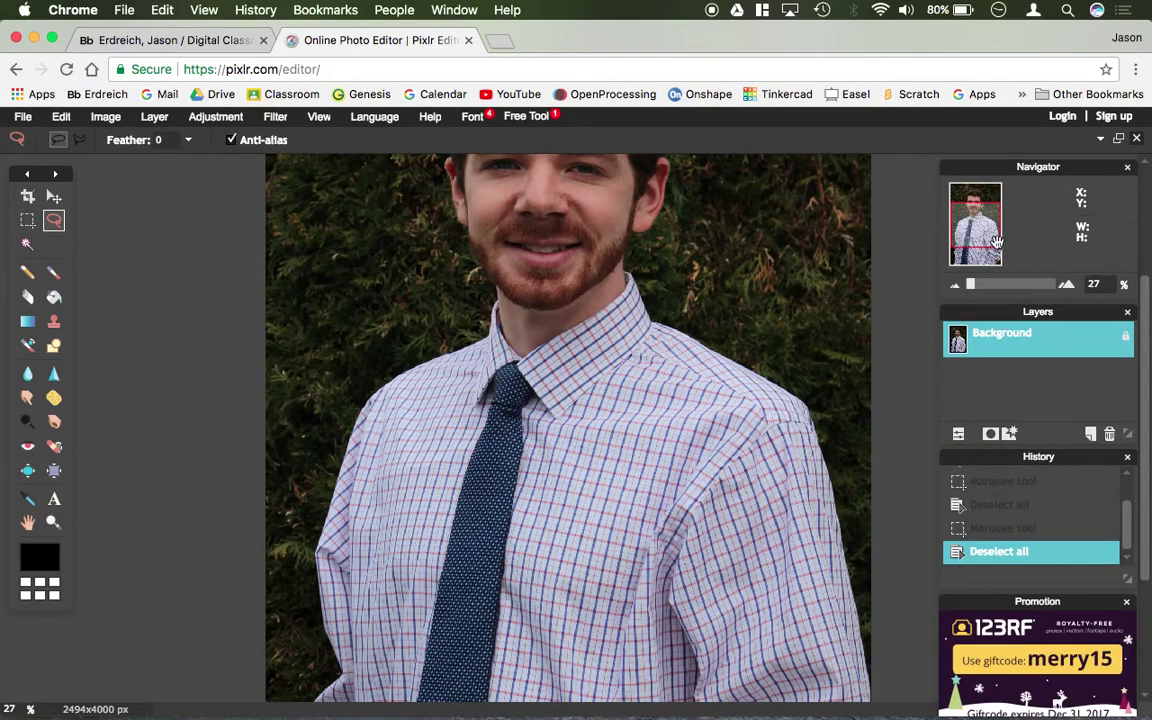
pyautogui.moveTo(995, 241); pyautogui.dragTo(888, 219)
pyautogui.scroll(-1, 701, 332)
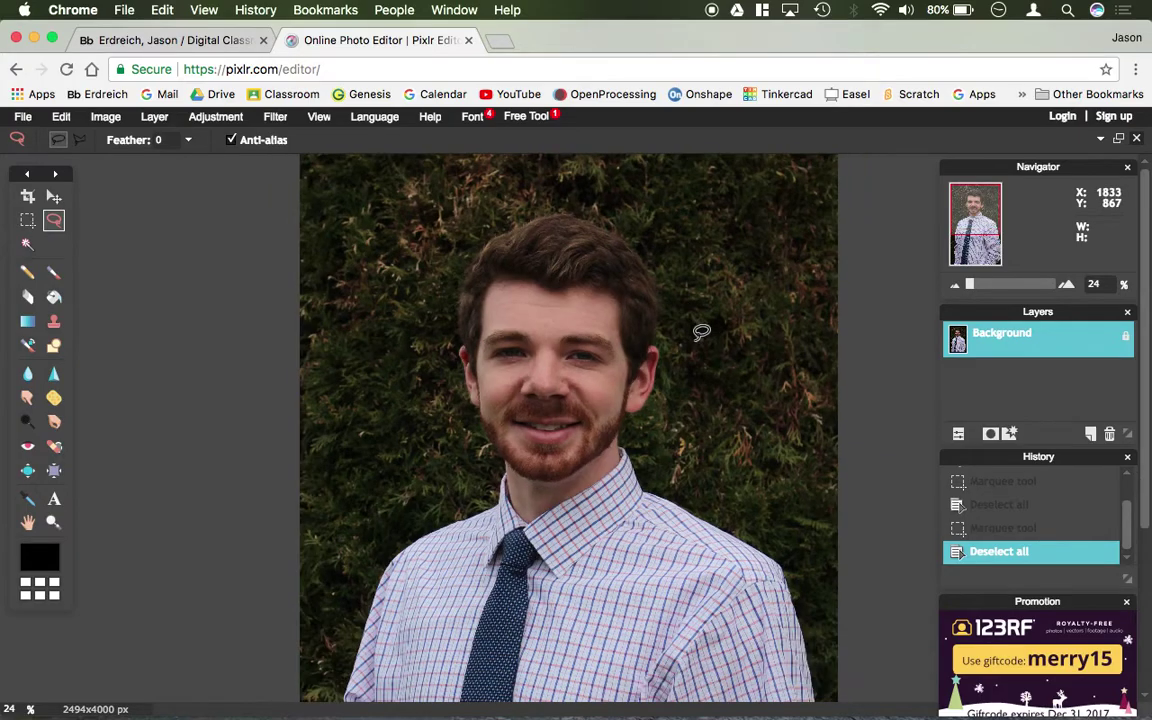
pyautogui.scroll(2, 628, 301)
pyautogui.moveTo(980, 215)
pyautogui.mouseDown()
pyautogui.moveTo(980, 178)
pyautogui.moveTo(979, 214)
pyautogui.moveTo(979, 203)
pyautogui.mouseUp()
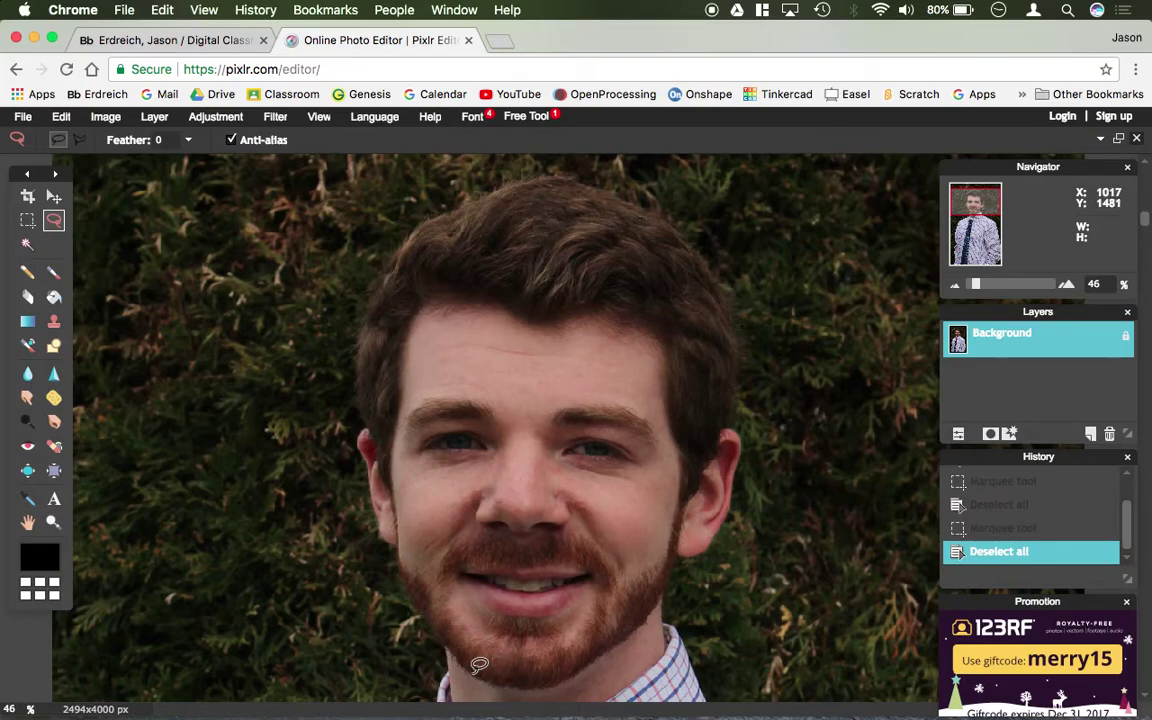
pyautogui.moveTo(479, 665)
pyautogui.mouseDown()
pyautogui.moveTo(417, 617)
pyautogui.moveTo(393, 547)
pyautogui.moveTo(376, 534)
pyautogui.moveTo(358, 432)
pyautogui.moveTo(370, 411)
pyautogui.moveTo(369, 322)
pyautogui.moveTo(416, 242)
pyautogui.moveTo(471, 204)
pyautogui.moveTo(581, 181)
pyautogui.moveTo(659, 210)
pyautogui.moveTo(718, 275)
pyautogui.moveTo(735, 343)
pyautogui.moveTo(719, 423)
pyautogui.moveTo(740, 437)
pyautogui.moveTo(712, 540)
pyautogui.mouseUp()
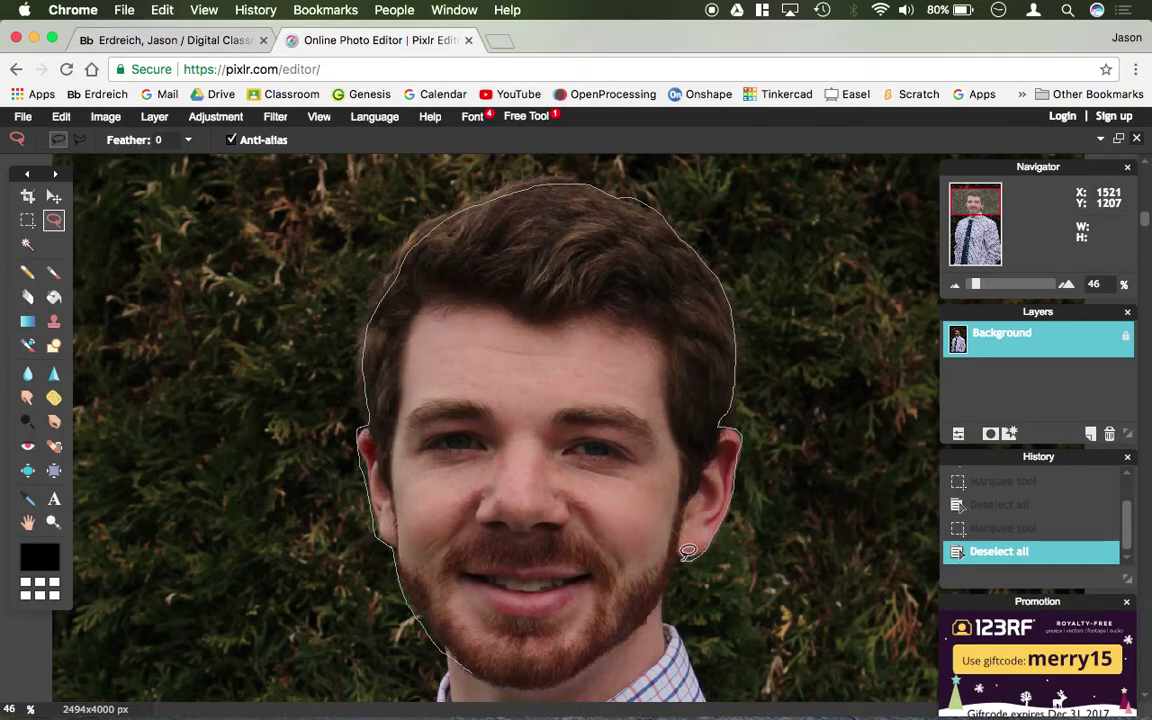
pyautogui.moveTo(673, 561)
pyautogui.mouseDown()
pyautogui.moveTo(633, 633)
pyautogui.moveTo(574, 678)
pyautogui.moveTo(474, 658)
pyautogui.mouseUp()
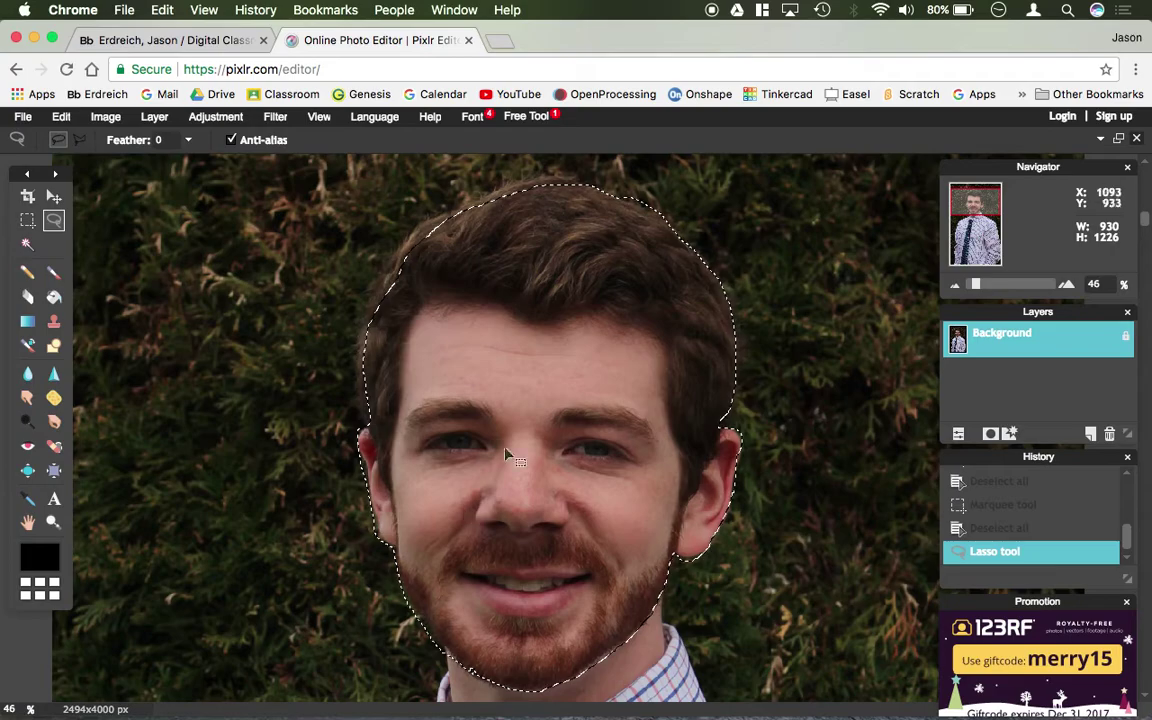
# Step: Copy the selected head and paste it into the Iron Man image as Layer 2
pyautogui.click(61, 116)
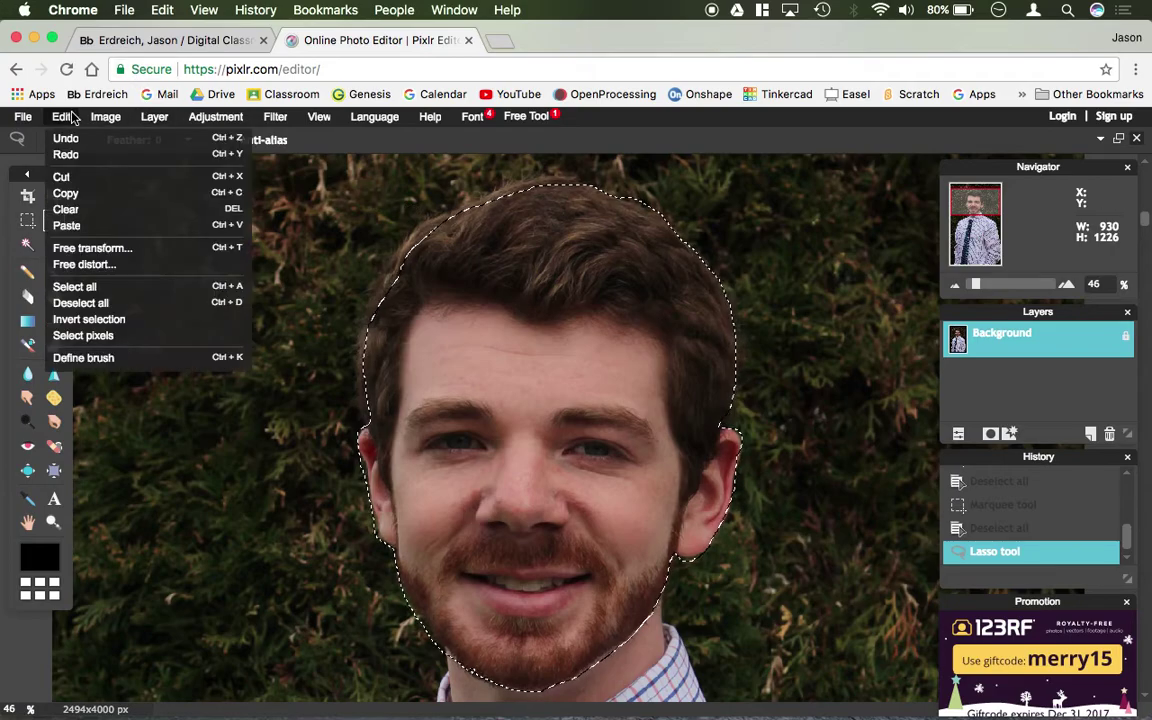
pyautogui.click(87, 191)
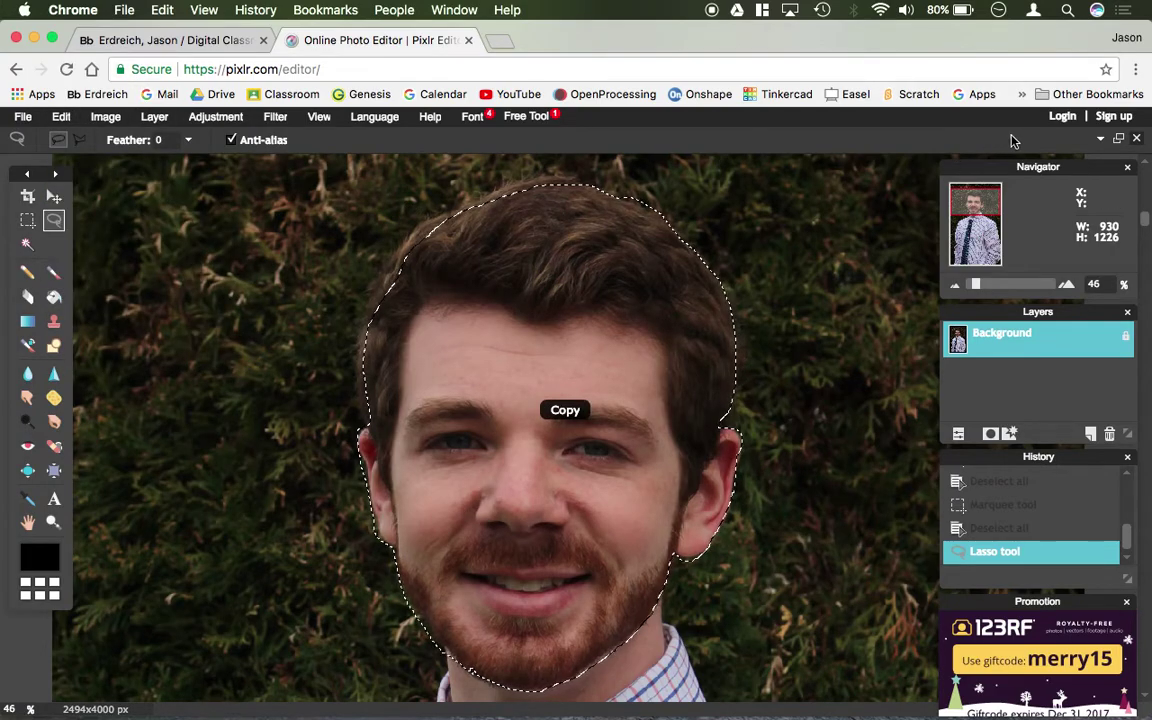
pyautogui.click(1101, 140)
pyautogui.click(1000, 160)
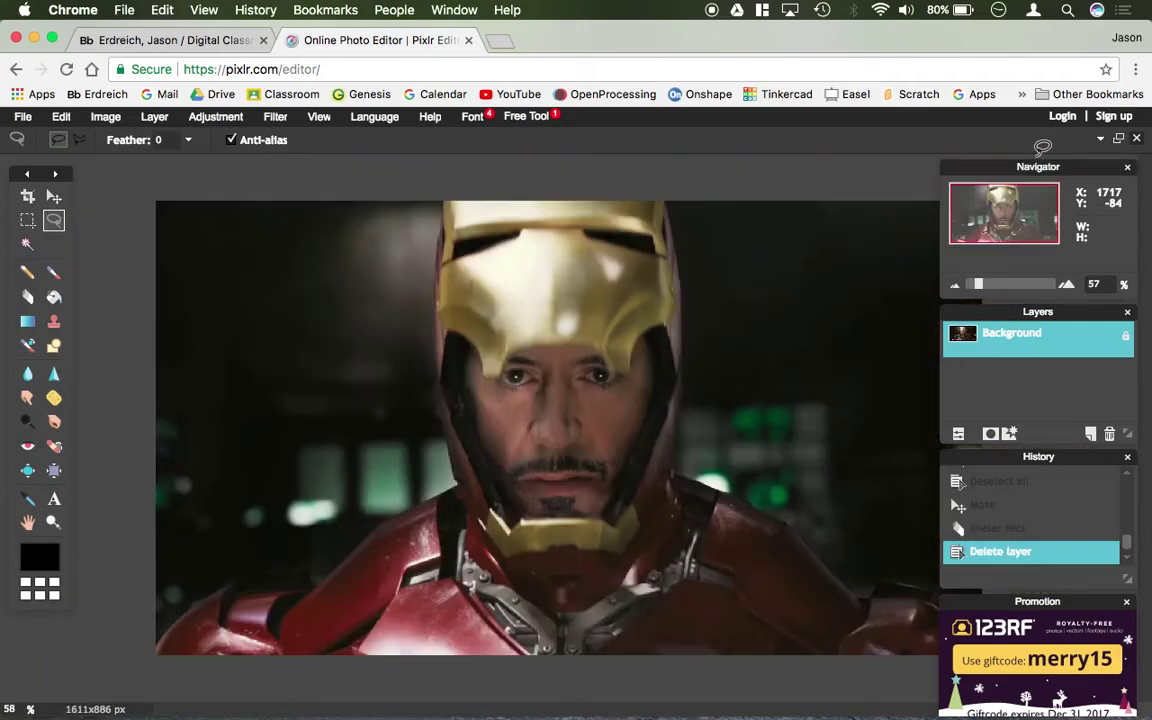
pyautogui.click(61, 116)
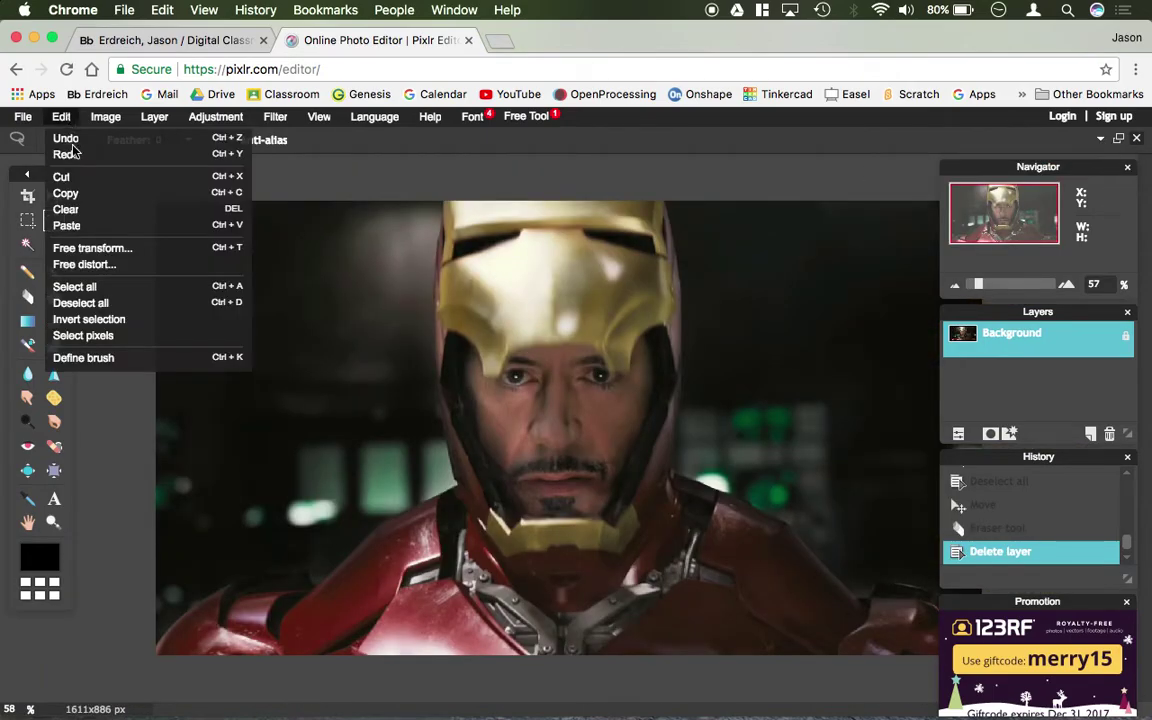
pyautogui.click(84, 222)
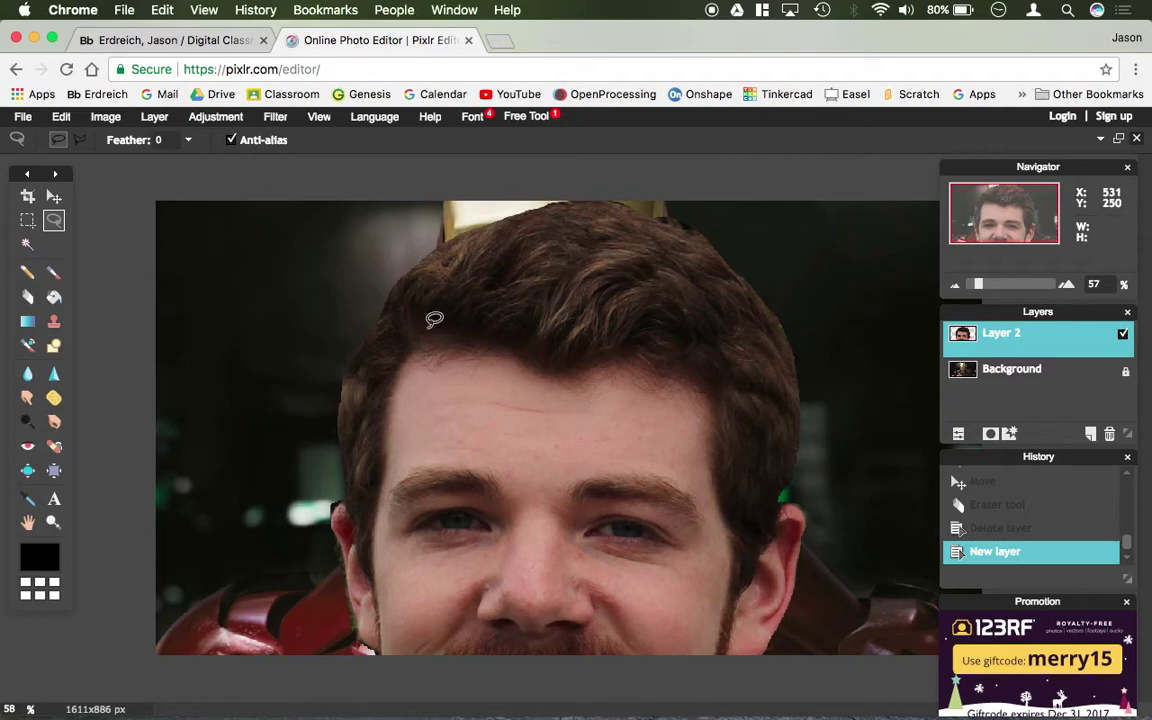
# Step: Close the accidentally opened browser tab and start Free transform on Layer 2
pyautogui.press('super+t')
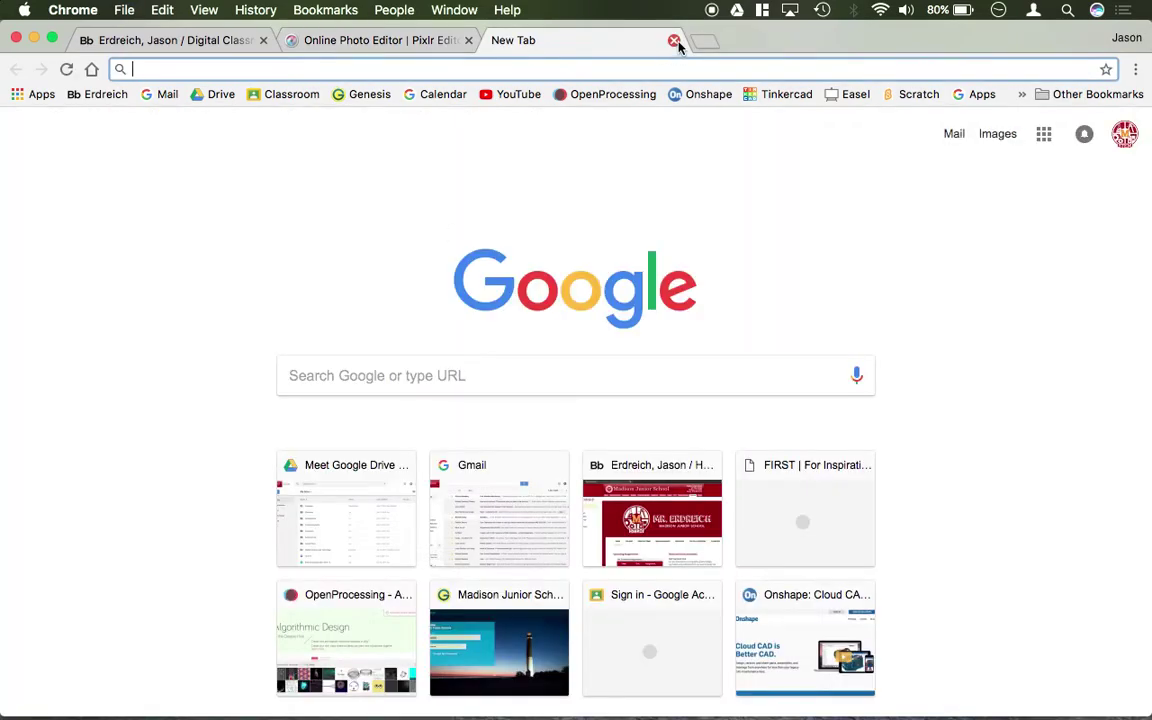
pyautogui.click(673, 40)
pyautogui.click(65, 117)
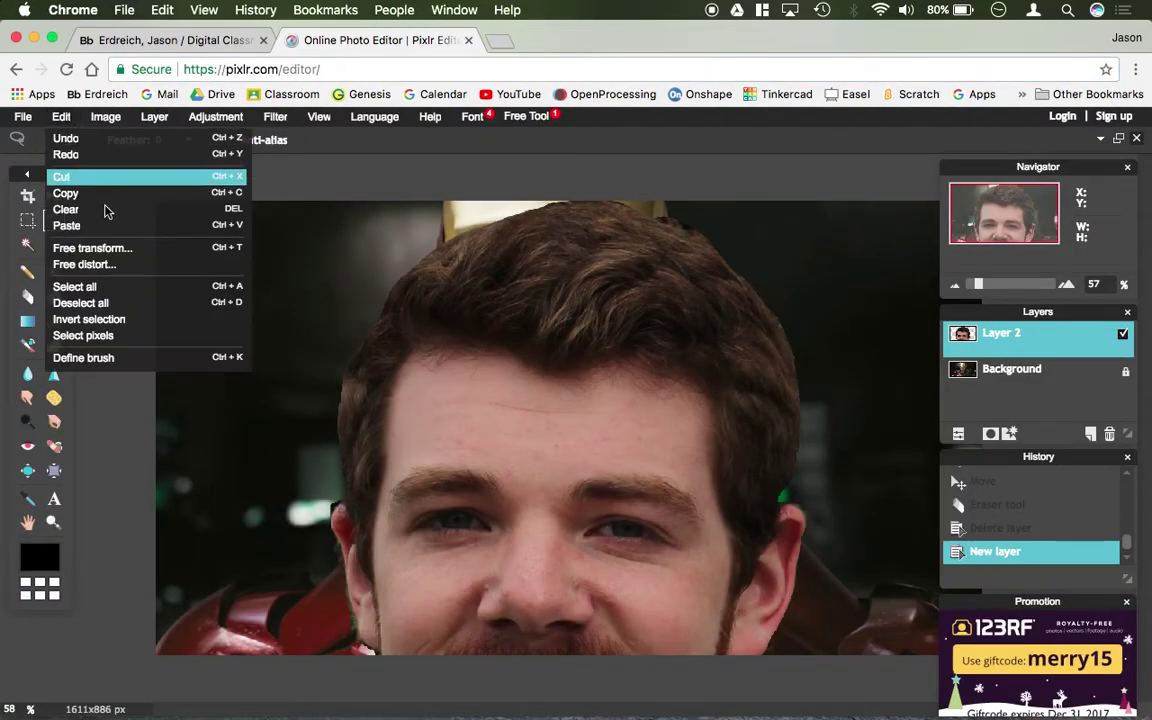
pyautogui.click(110, 250)
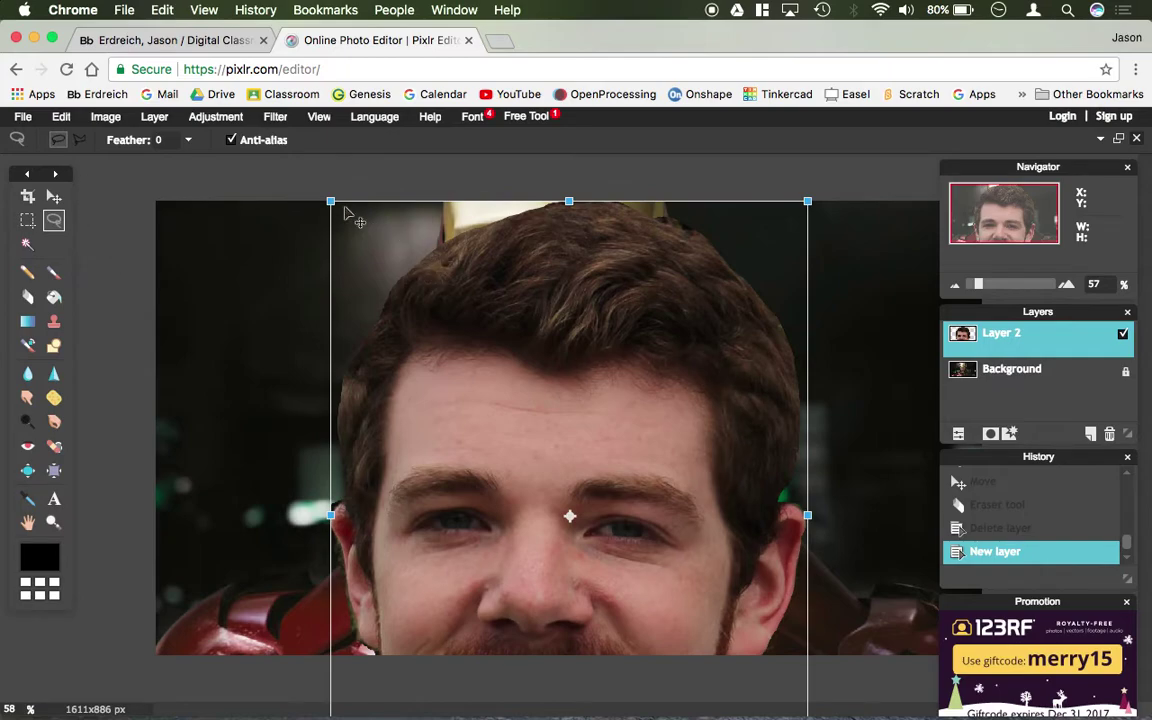
# Step: Scale, reposition and slightly rotate Layer 2 over Iron Man's face, then apply
pyautogui.moveTo(329, 200); pyautogui.dragTo(476, 393)
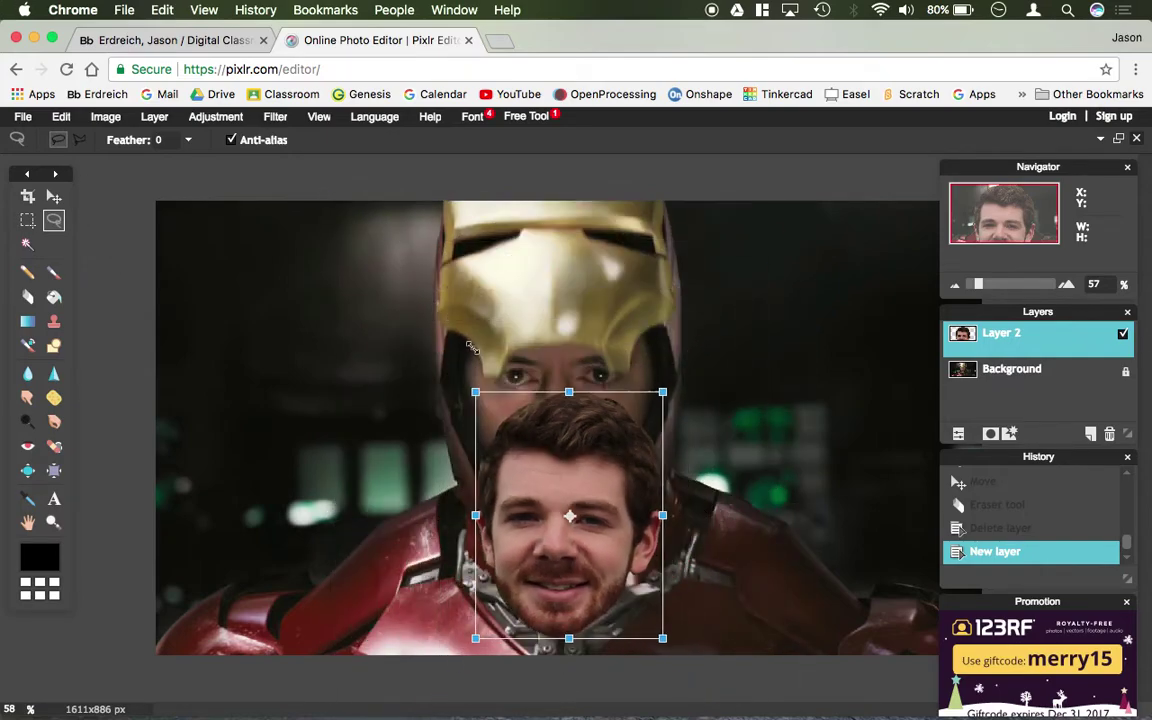
pyautogui.moveTo(607, 476); pyautogui.dragTo(553, 330)
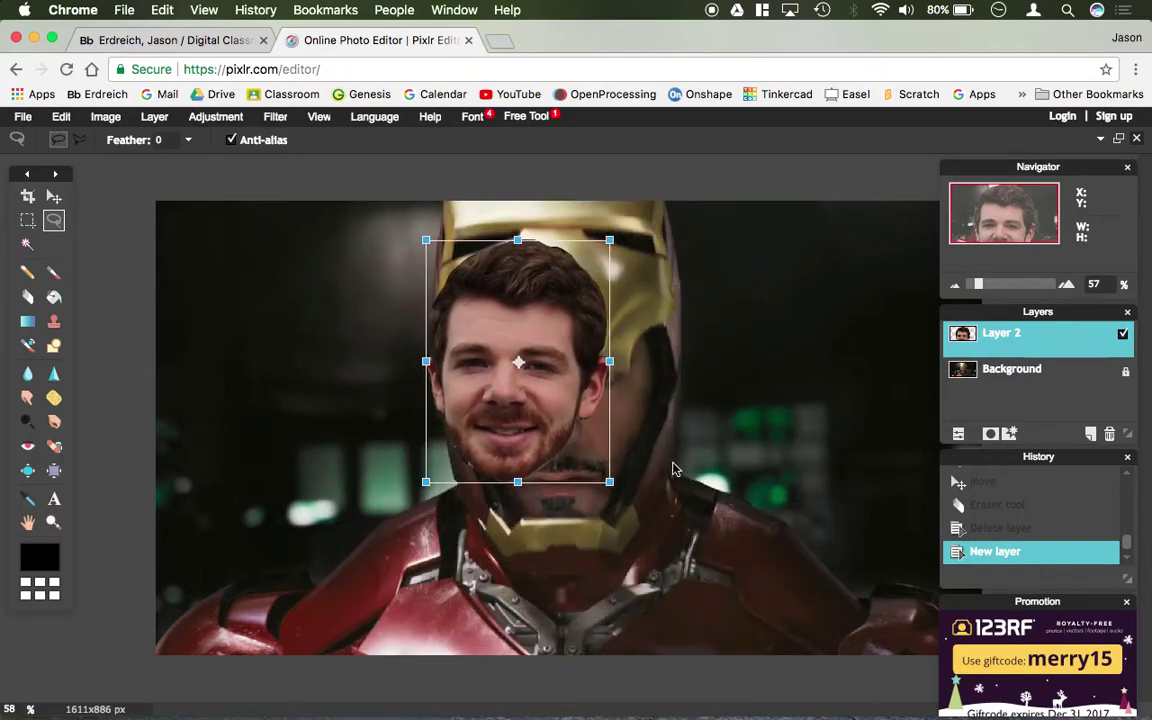
pyautogui.moveTo(606, 484); pyautogui.dragTo(659, 539)
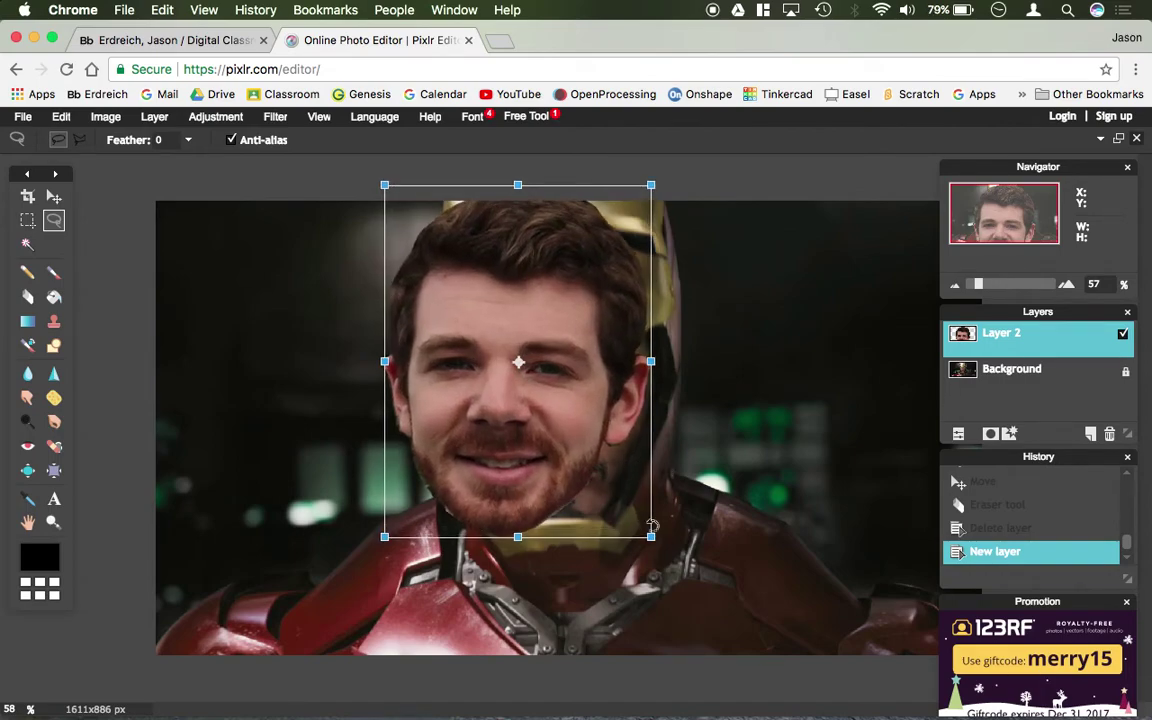
pyautogui.moveTo(525, 464); pyautogui.dragTo(579, 486)
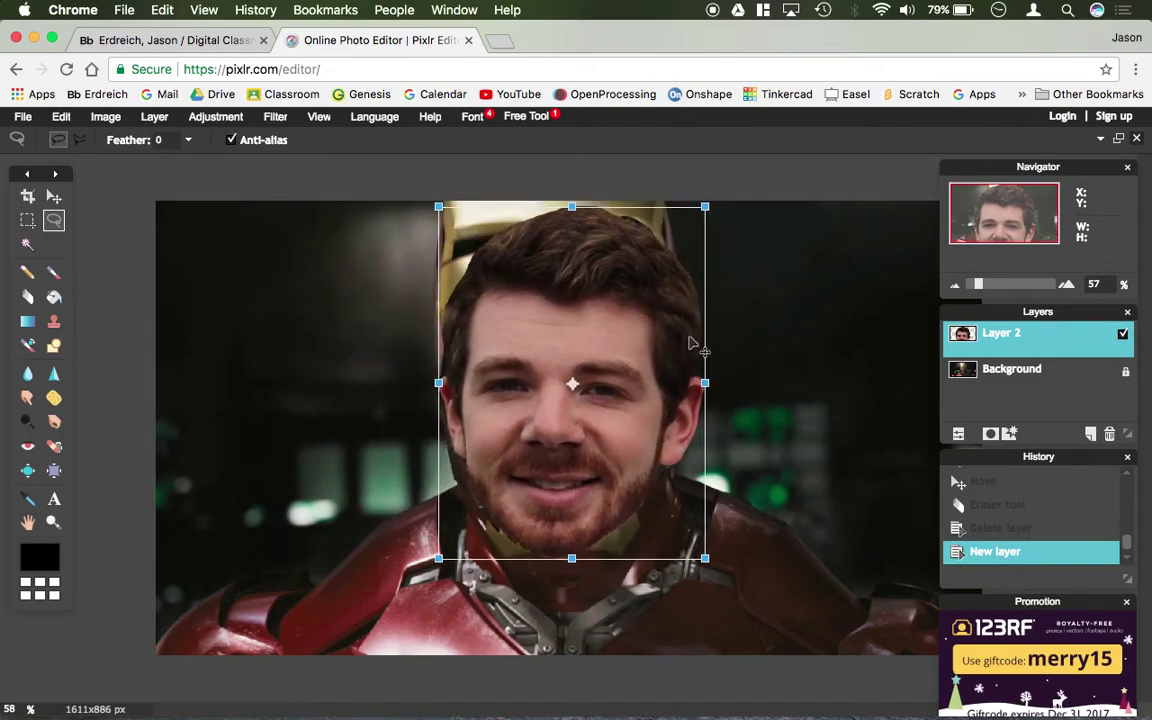
pyautogui.moveTo(721, 206); pyautogui.dragTo(717, 188)
pyautogui.moveTo(583, 559); pyautogui.dragTo(584, 577)
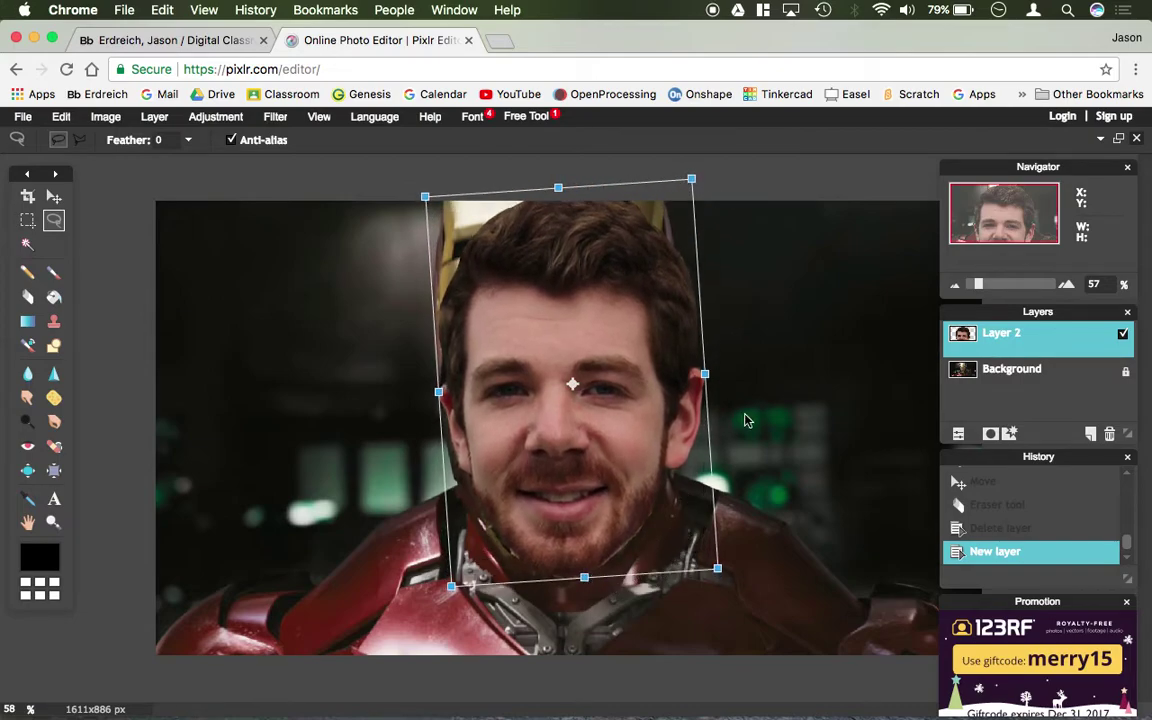
pyautogui.moveTo(584, 579); pyautogui.dragTo(584, 565)
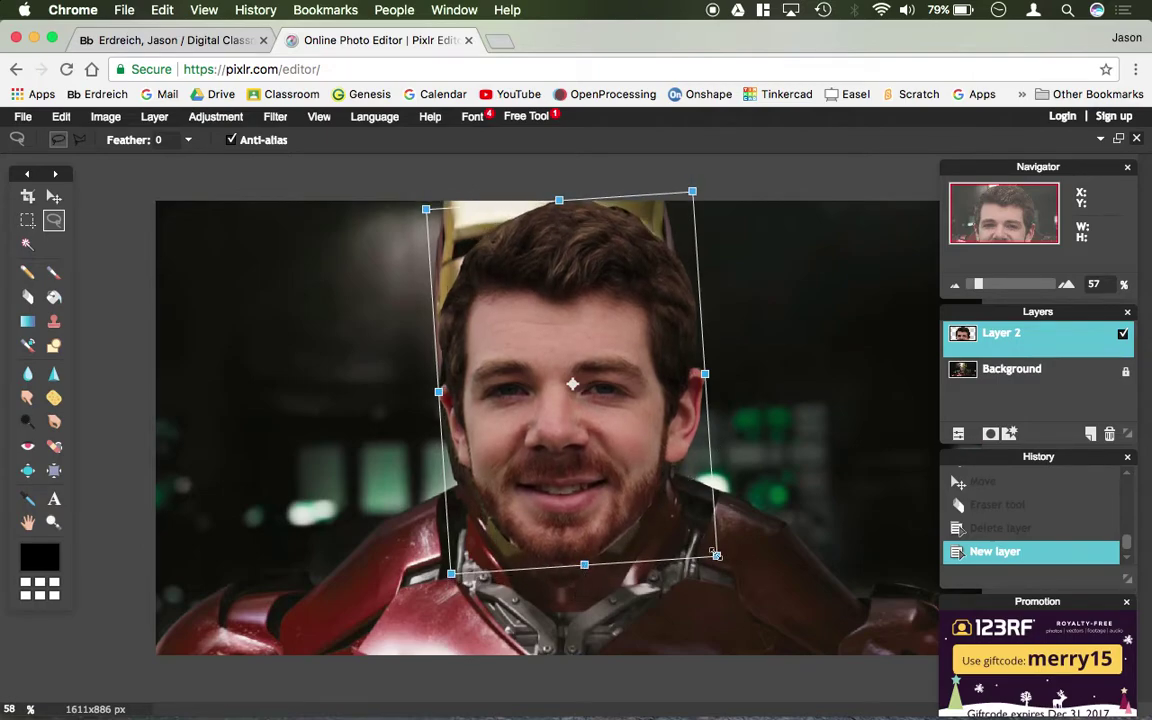
pyautogui.moveTo(716, 554); pyautogui.dragTo(650, 508)
pyautogui.moveTo(547, 469); pyautogui.dragTo(545, 463)
pyautogui.press('Return')
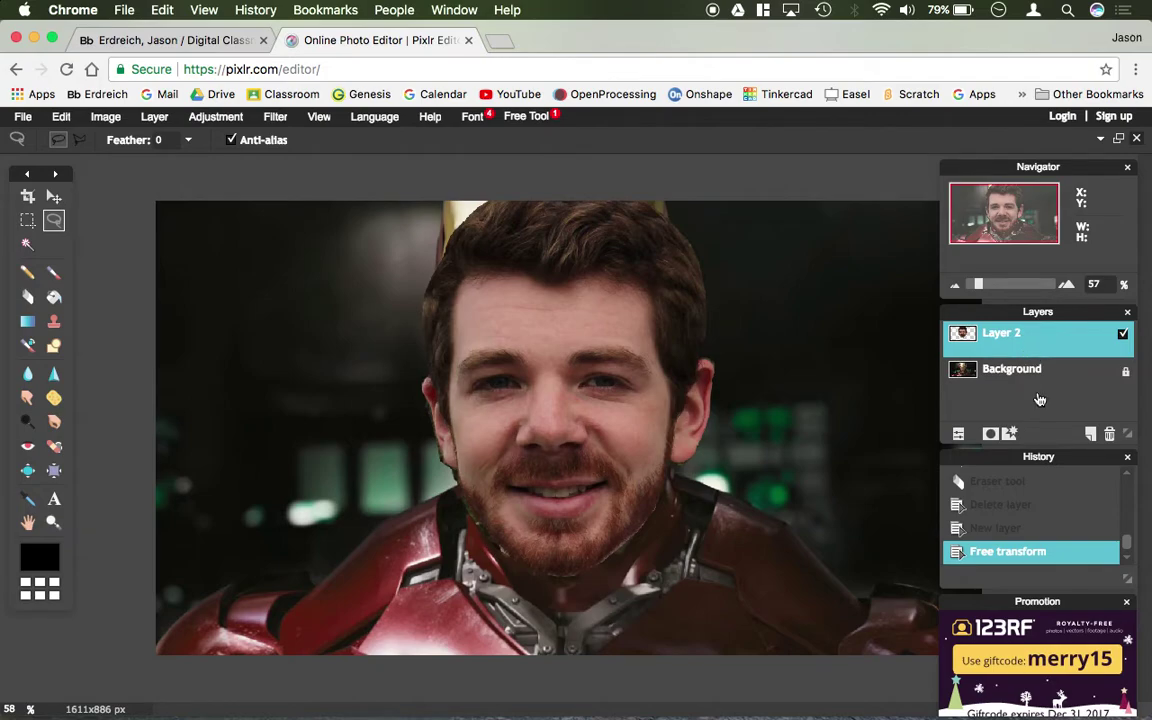
pyautogui.click(960, 437)
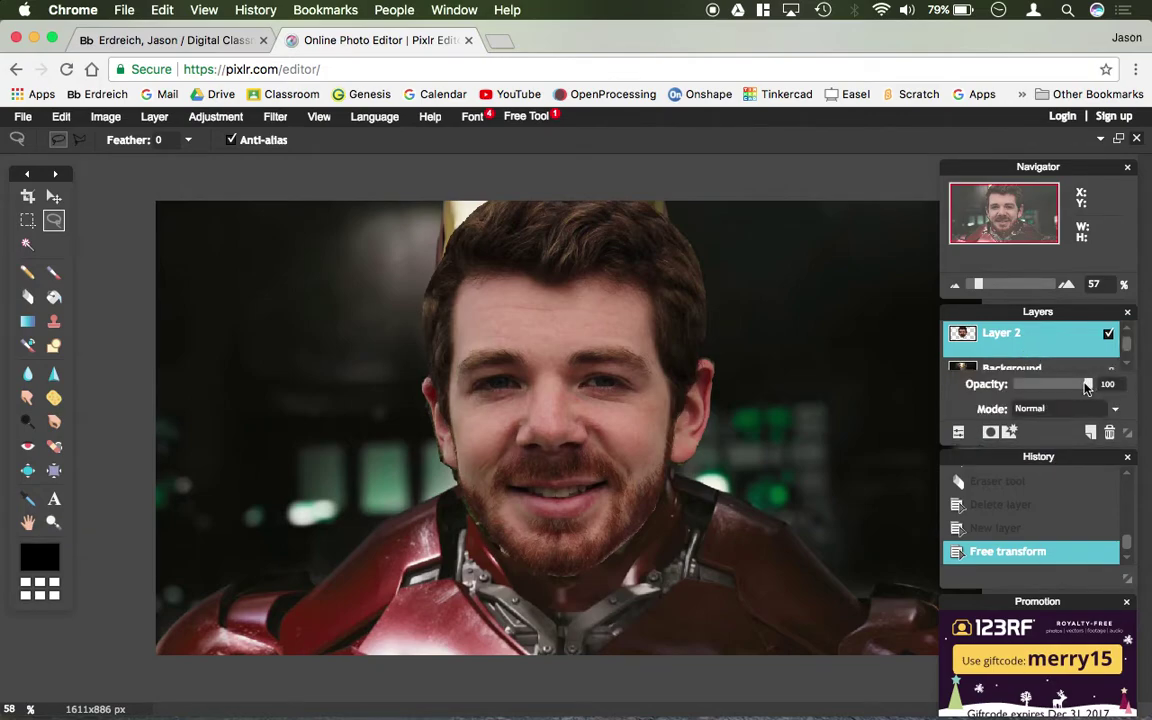
pyautogui.moveTo(1087, 387); pyautogui.dragTo(1054, 392)
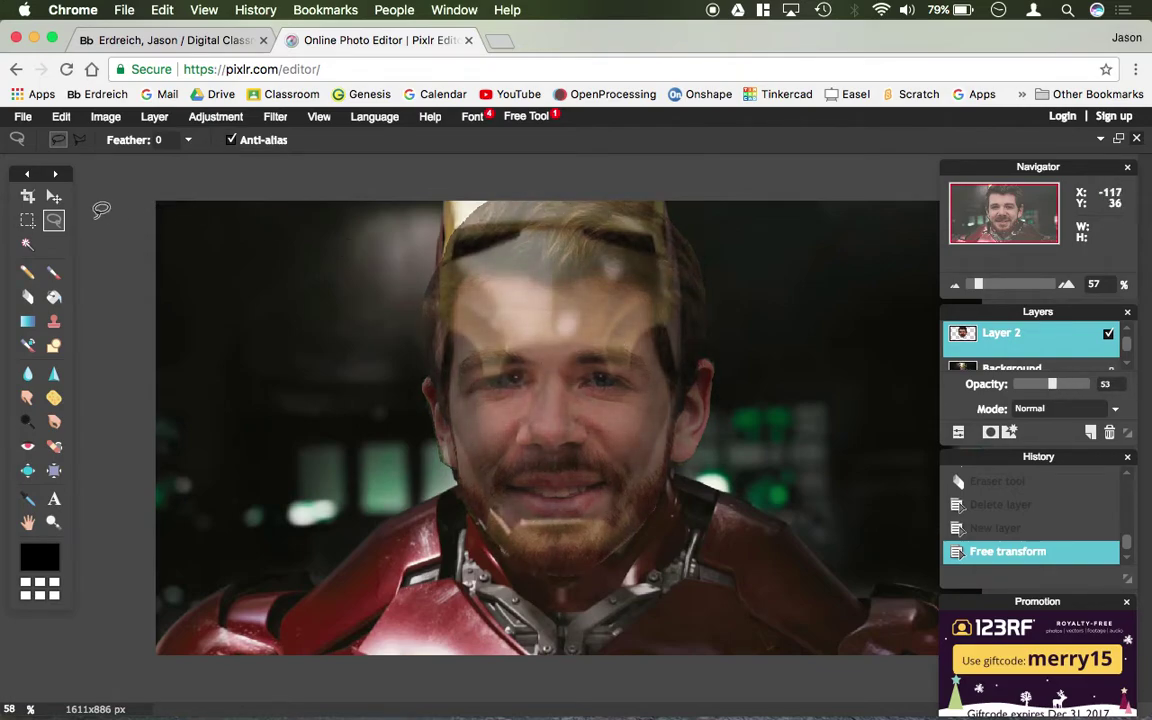
pyautogui.click(28, 297)
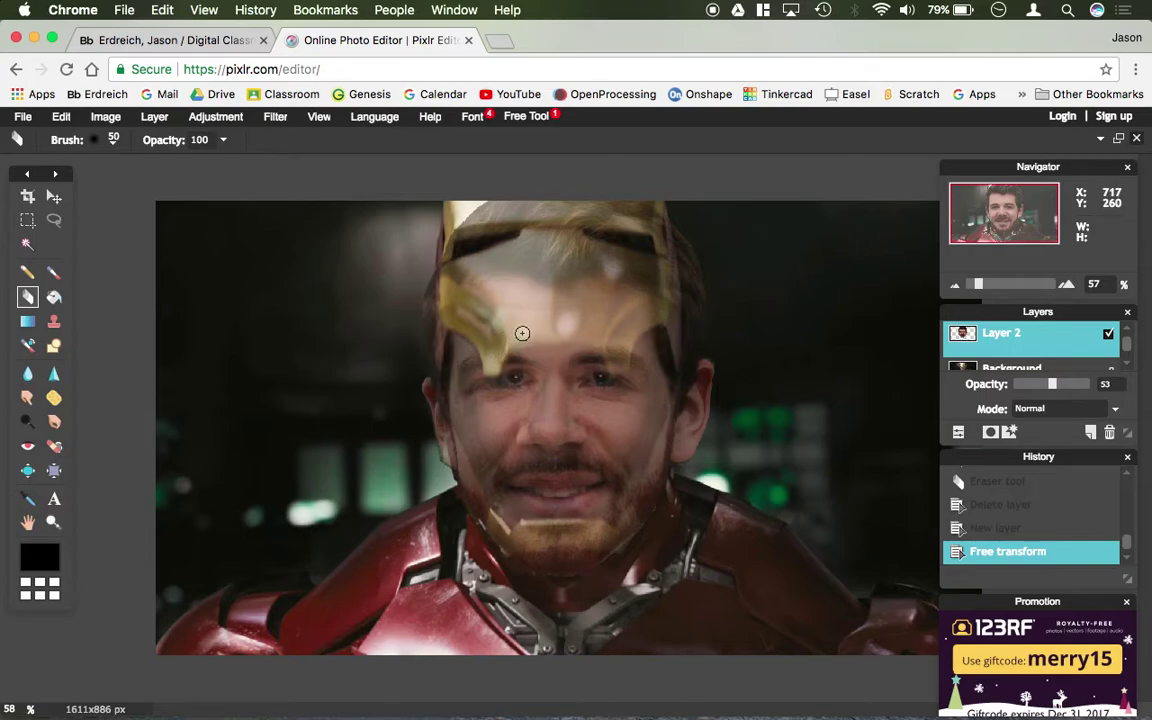
pyautogui.moveTo(518, 337)
pyautogui.mouseDown()
pyautogui.moveTo(586, 329)
pyautogui.moveTo(652, 350)
pyautogui.mouseUp()
pyautogui.press('super+z')
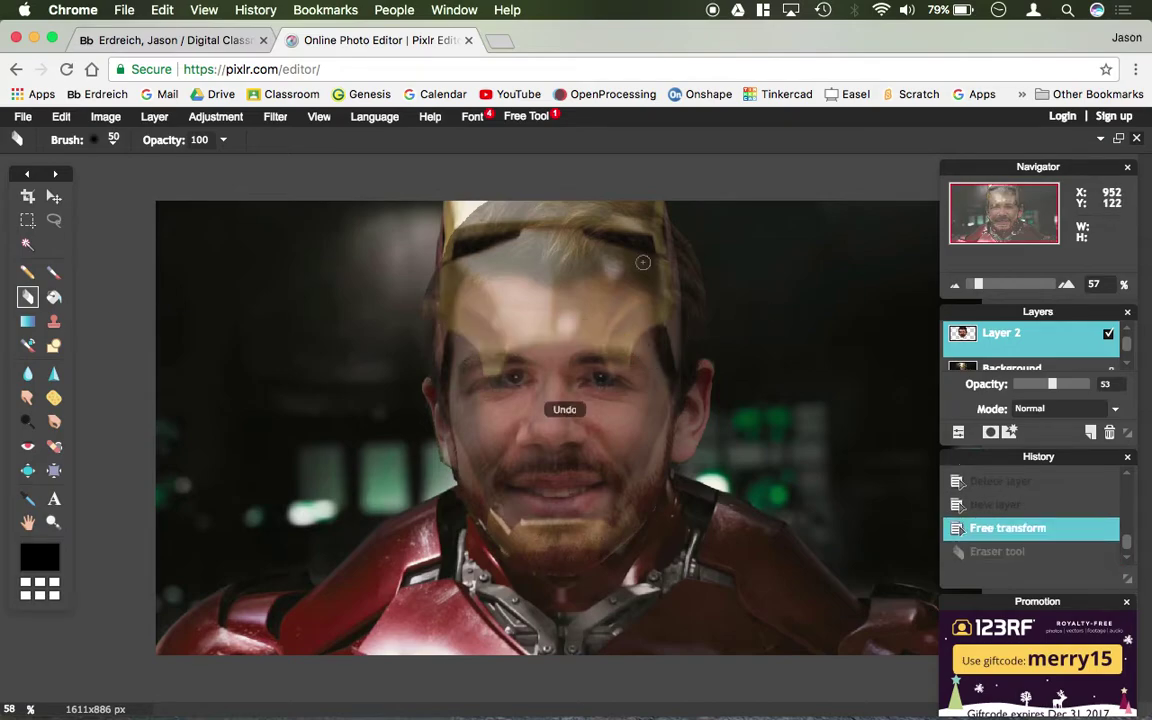
pyautogui.moveTo(1052, 384); pyautogui.dragTo(1140, 383)
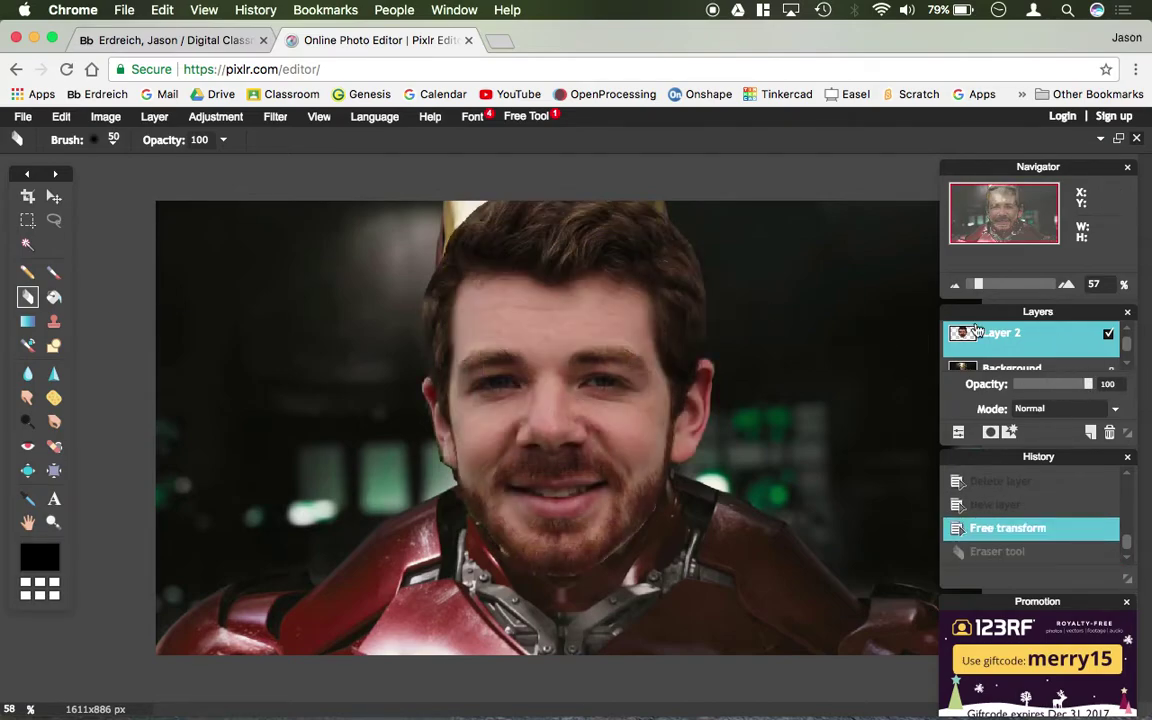
# Step: Hide Layer 2, then try a lasso trace along the helmet's inner edge and undo it
pyautogui.click(1109, 335)
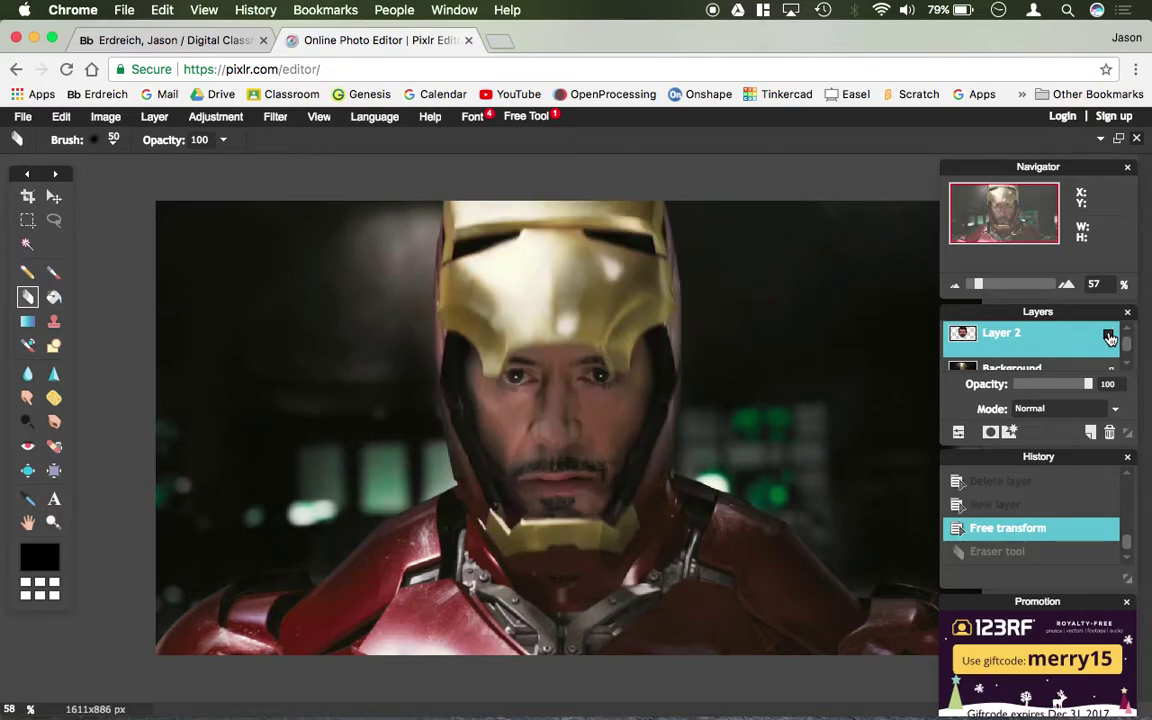
pyautogui.click(54, 220)
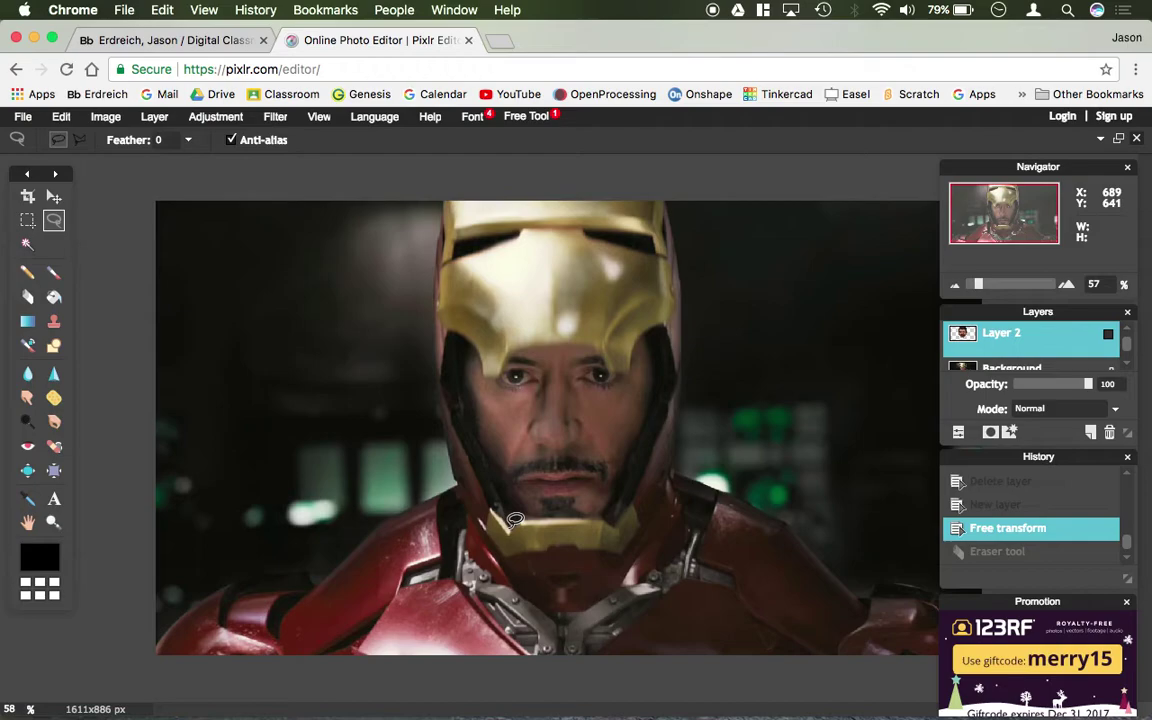
pyautogui.moveTo(513, 520)
pyautogui.mouseDown()
pyautogui.moveTo(452, 389)
pyautogui.moveTo(455, 330)
pyautogui.moveTo(481, 354)
pyautogui.mouseUp()
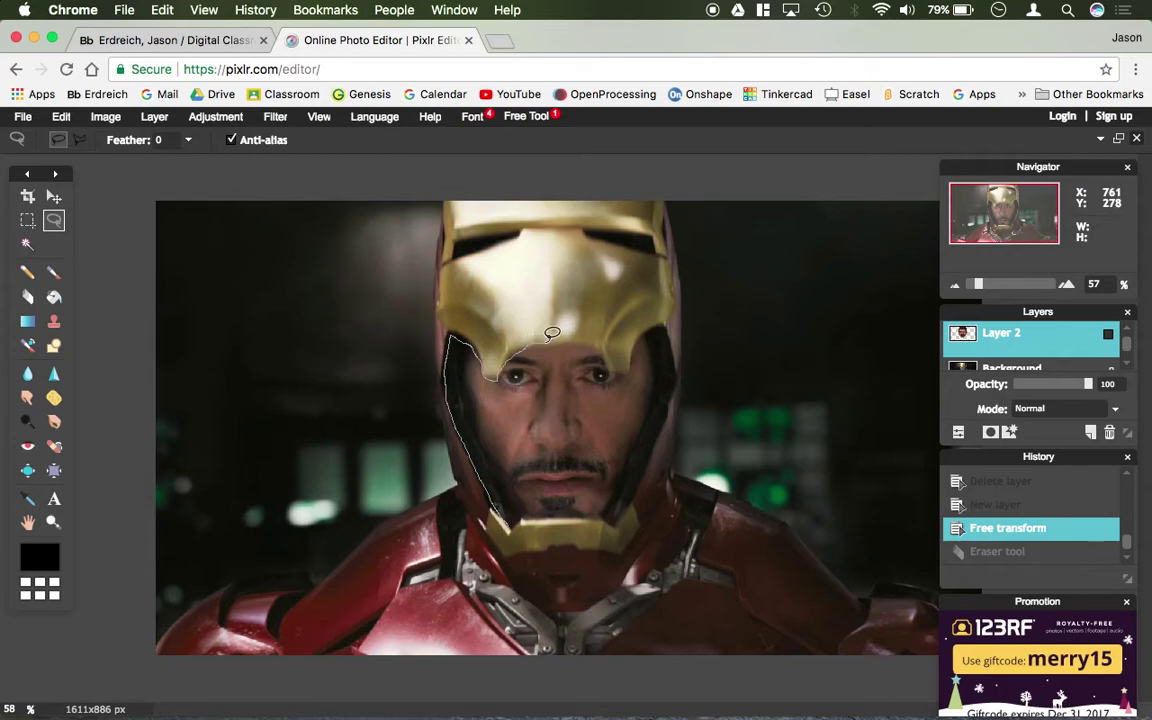
pyautogui.moveTo(552, 333)
pyautogui.mouseDown()
pyautogui.moveTo(599, 335)
pyautogui.moveTo(605, 352)
pyautogui.mouseUp()
pyautogui.hotkey('ctrl', 'z')
# Step: Select the Background layer and unlock it so it becomes Layer 0
pyautogui.press('e')
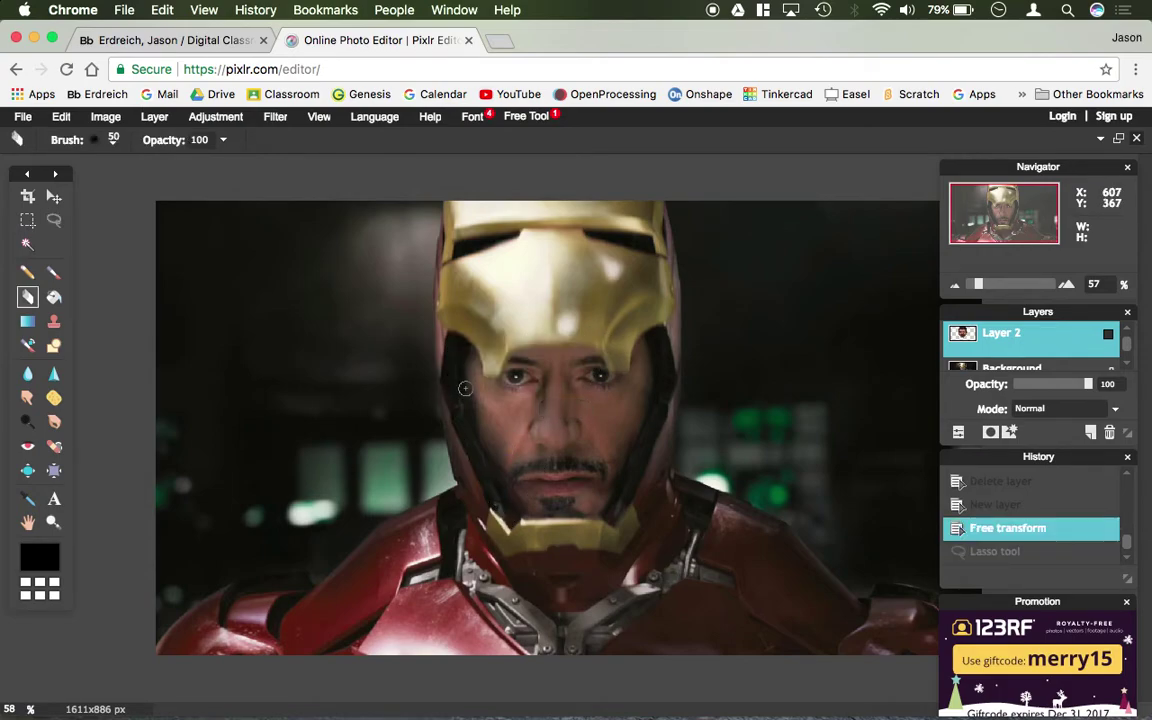
pyautogui.moveTo(786, 383); pyautogui.dragTo(874, 425)
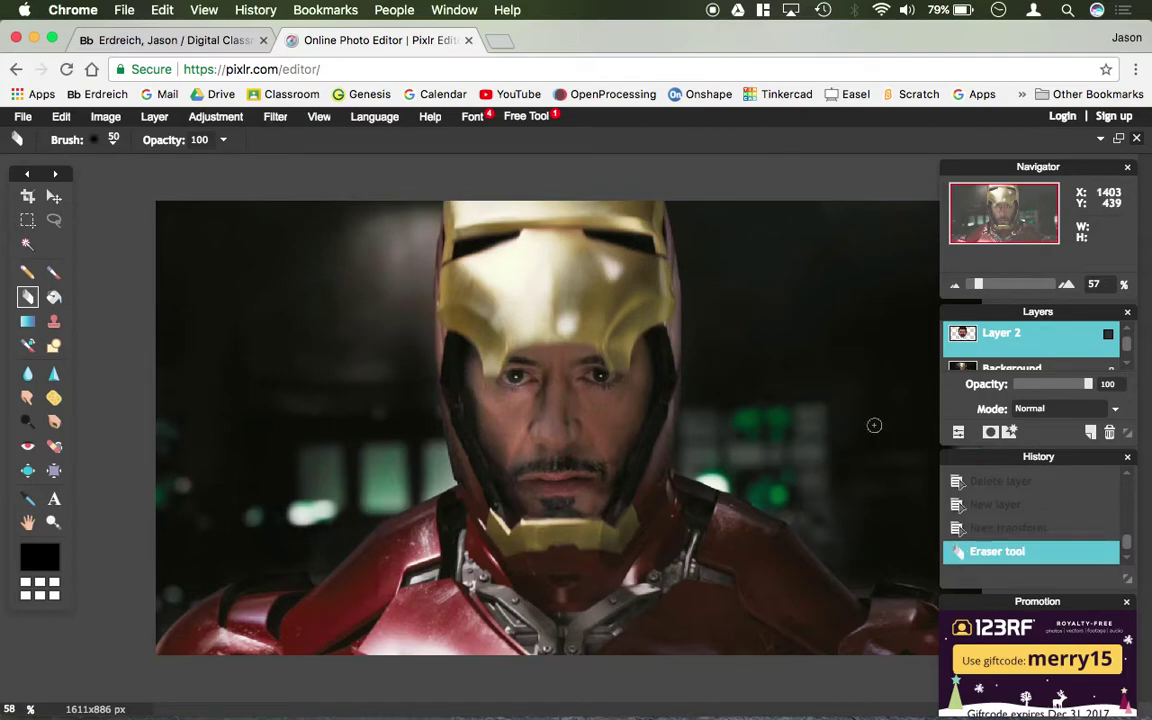
pyautogui.click(1028, 362)
pyautogui.doubleClick(1109, 349)
# Step: Erase the Iron Man face inside the helmet: nose, eyes, chin and remaining skin
pyautogui.moveTo(578, 431)
pyautogui.mouseDown()
pyautogui.moveTo(556, 418)
pyautogui.moveTo(511, 510)
pyautogui.moveTo(471, 414)
pyautogui.moveTo(471, 364)
pyautogui.mouseUp()
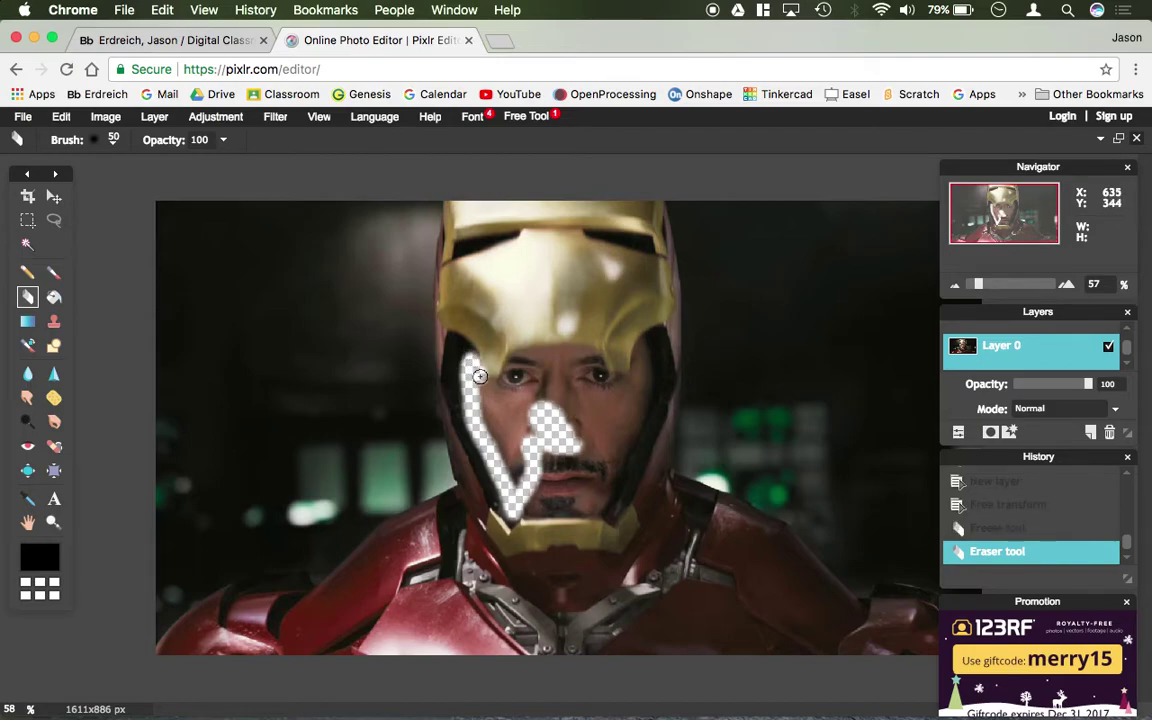
pyautogui.moveTo(501, 381); pyautogui.dragTo(515, 360)
pyautogui.moveTo(512, 366)
pyautogui.mouseDown()
pyautogui.moveTo(590, 353)
pyautogui.moveTo(603, 374)
pyautogui.moveTo(626, 379)
pyautogui.moveTo(634, 355)
pyautogui.moveTo(644, 358)
pyautogui.moveTo(646, 390)
pyautogui.moveTo(597, 508)
pyautogui.mouseUp()
pyautogui.moveTo(515, 511)
pyautogui.mouseDown()
pyautogui.moveTo(540, 475)
pyautogui.moveTo(528, 490)
pyautogui.moveTo(550, 479)
pyautogui.moveTo(555, 504)
pyautogui.moveTo(591, 485)
pyautogui.moveTo(571, 467)
pyautogui.moveTo(533, 490)
pyautogui.moveTo(497, 447)
pyautogui.moveTo(481, 382)
pyautogui.moveTo(501, 397)
pyautogui.moveTo(507, 388)
pyautogui.moveTo(494, 403)
pyautogui.moveTo(503, 392)
pyautogui.moveTo(507, 436)
pyautogui.moveTo(526, 368)
pyautogui.moveTo(564, 376)
pyautogui.moveTo(537, 380)
pyautogui.moveTo(561, 374)
pyautogui.moveTo(548, 402)
pyautogui.moveTo(587, 367)
pyautogui.moveTo(595, 383)
pyautogui.moveTo(569, 364)
pyautogui.moveTo(578, 395)
pyautogui.moveTo(515, 468)
pyautogui.moveTo(532, 414)
pyautogui.moveTo(595, 476)
pyautogui.mouseUp()
pyautogui.moveTo(512, 484)
pyautogui.mouseDown()
pyautogui.moveTo(604, 460)
pyautogui.moveTo(591, 503)
pyautogui.moveTo(609, 415)
pyautogui.moveTo(587, 447)
pyautogui.moveTo(593, 464)
pyautogui.moveTo(580, 412)
pyautogui.moveTo(564, 417)
pyautogui.moveTo(607, 387)
pyautogui.moveTo(595, 410)
pyautogui.moveTo(588, 392)
pyautogui.moveTo(594, 437)
pyautogui.moveTo(628, 384)
pyautogui.moveTo(622, 395)
pyautogui.moveTo(634, 399)
pyautogui.moveTo(611, 449)
pyautogui.moveTo(621, 392)
pyautogui.mouseUp()
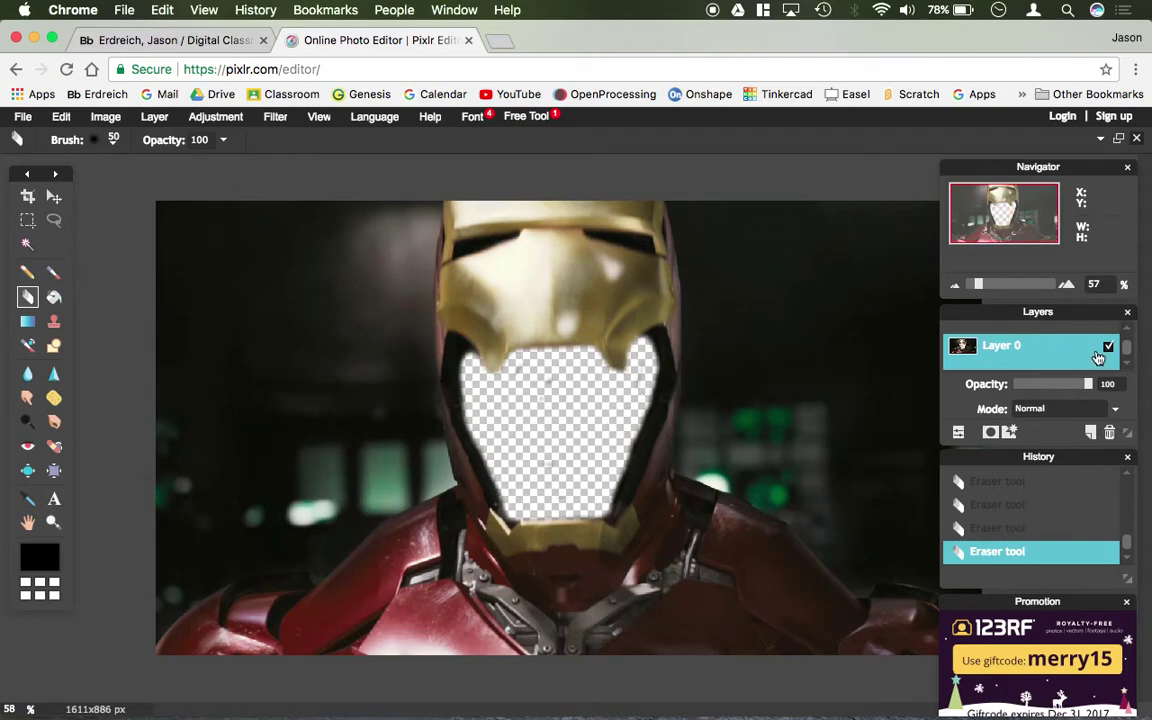
# Step: Reveal Layer 2, undo a stray layer move, and delete the old face Layer 2
pyautogui.click(960, 434)
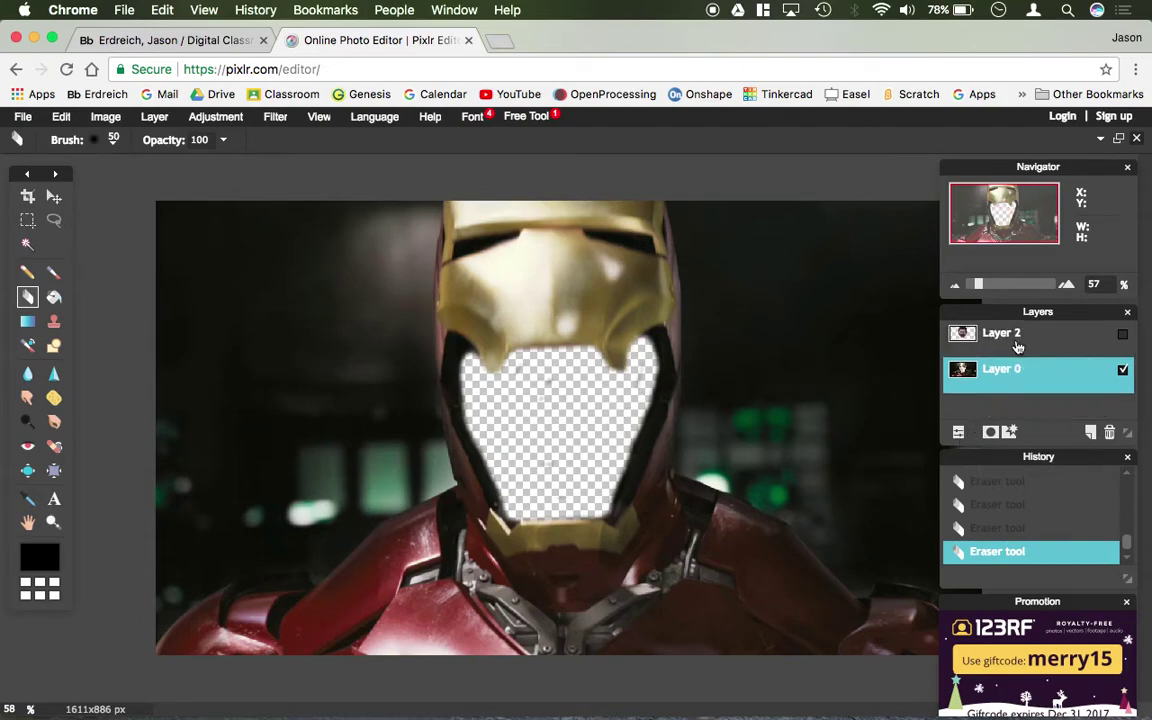
pyautogui.click(1122, 336)
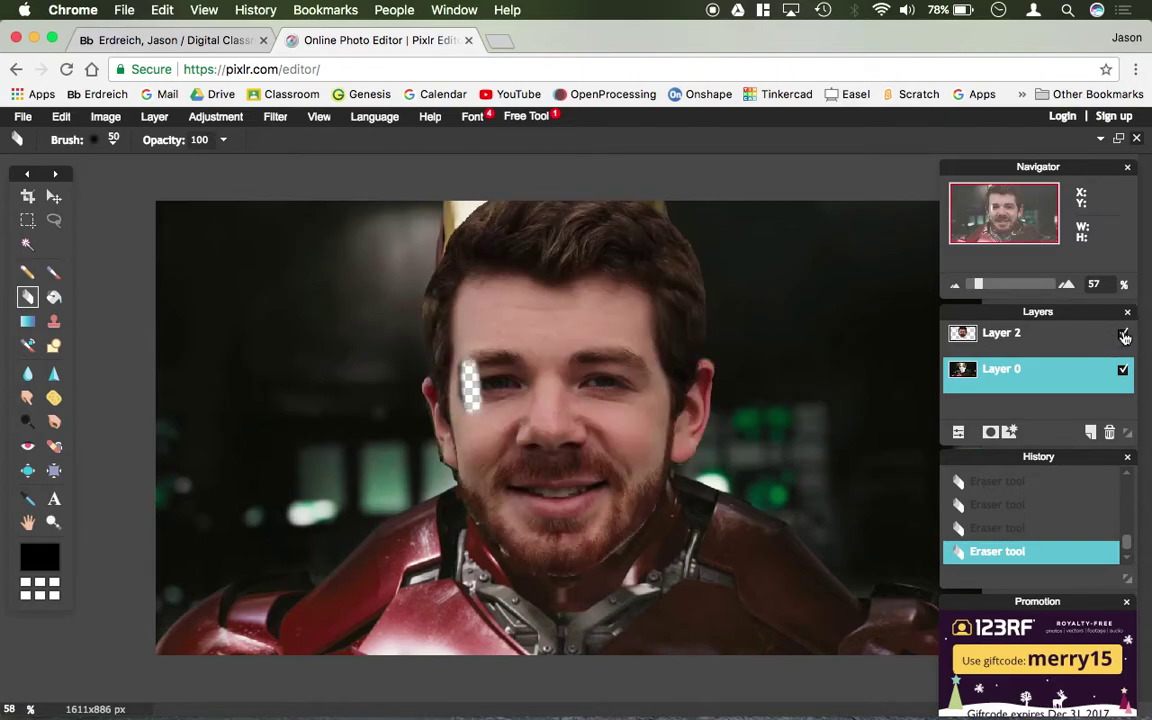
pyautogui.press('v')
pyautogui.moveTo(509, 293); pyautogui.dragTo(540, 305)
pyautogui.press('super+z')
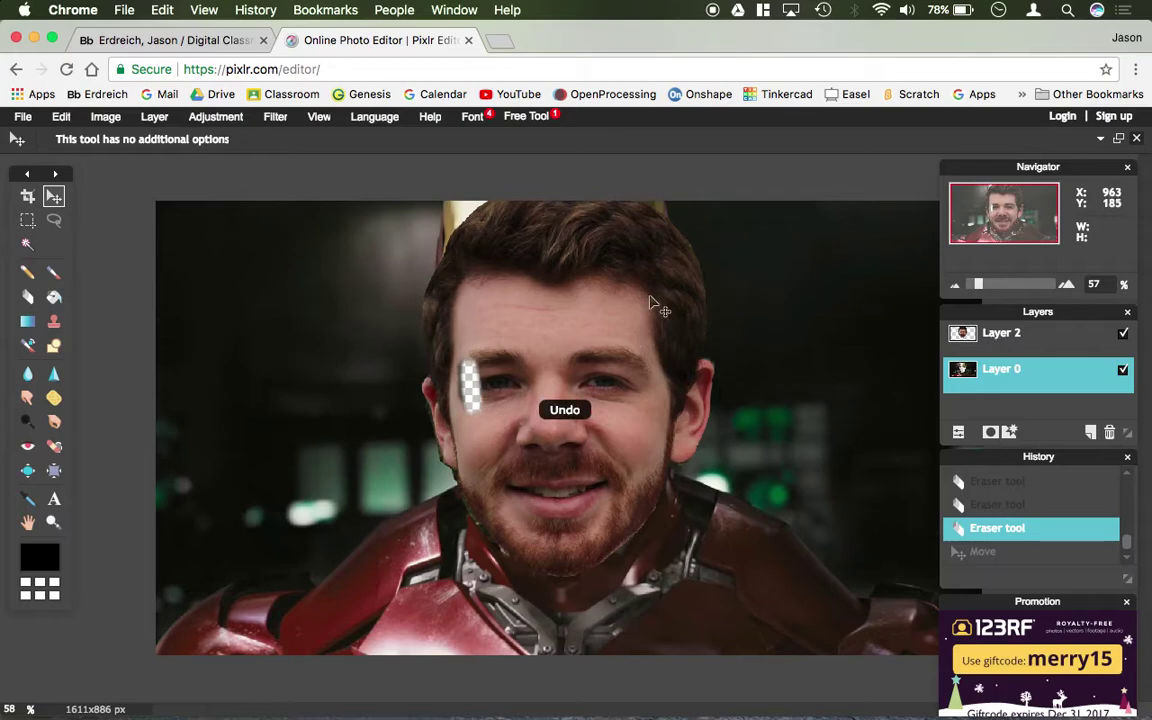
pyautogui.click(1040, 337)
pyautogui.rightClick(1056, 340)
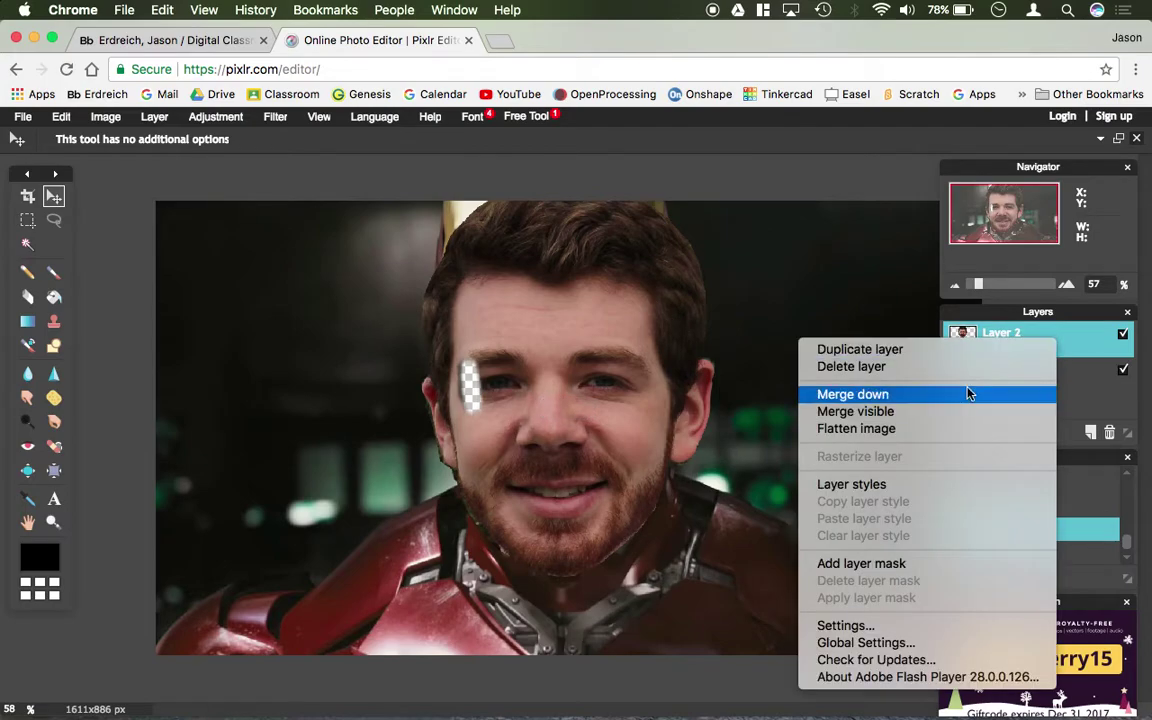
pyautogui.click(938, 366)
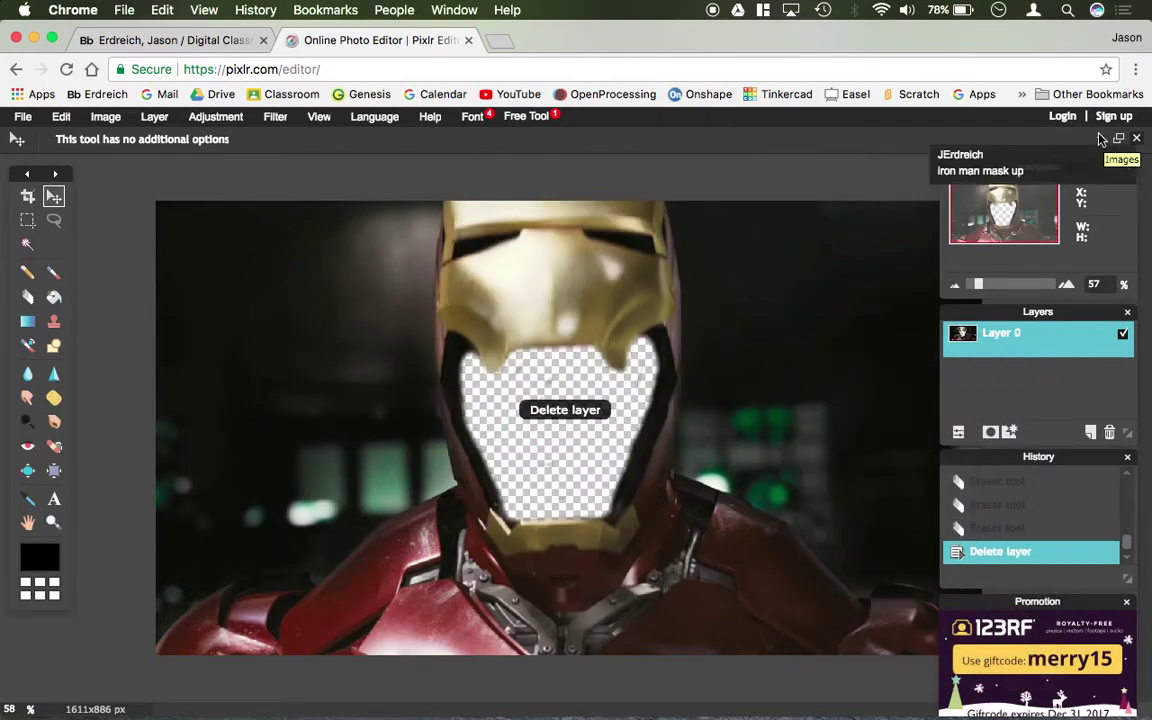
# Step: Copy the cut-out face from the portrait photo and paste it into the Iron Man image as Layer 3
pyautogui.click(960, 155)
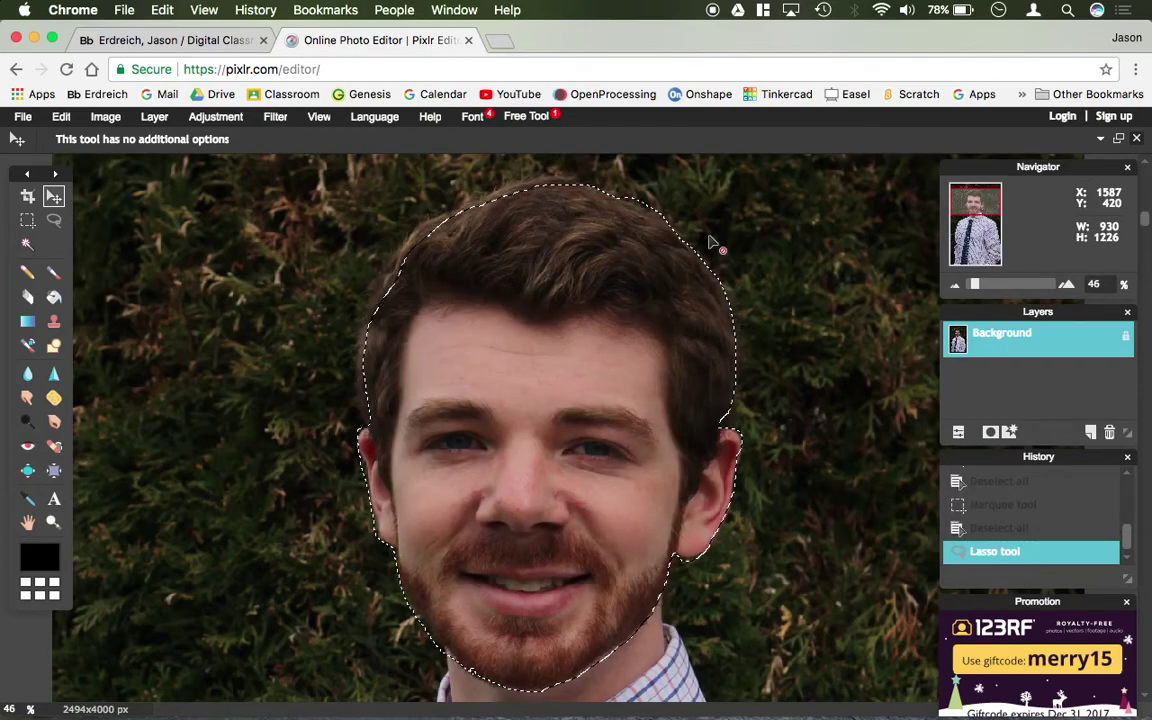
pyautogui.press('super+c')
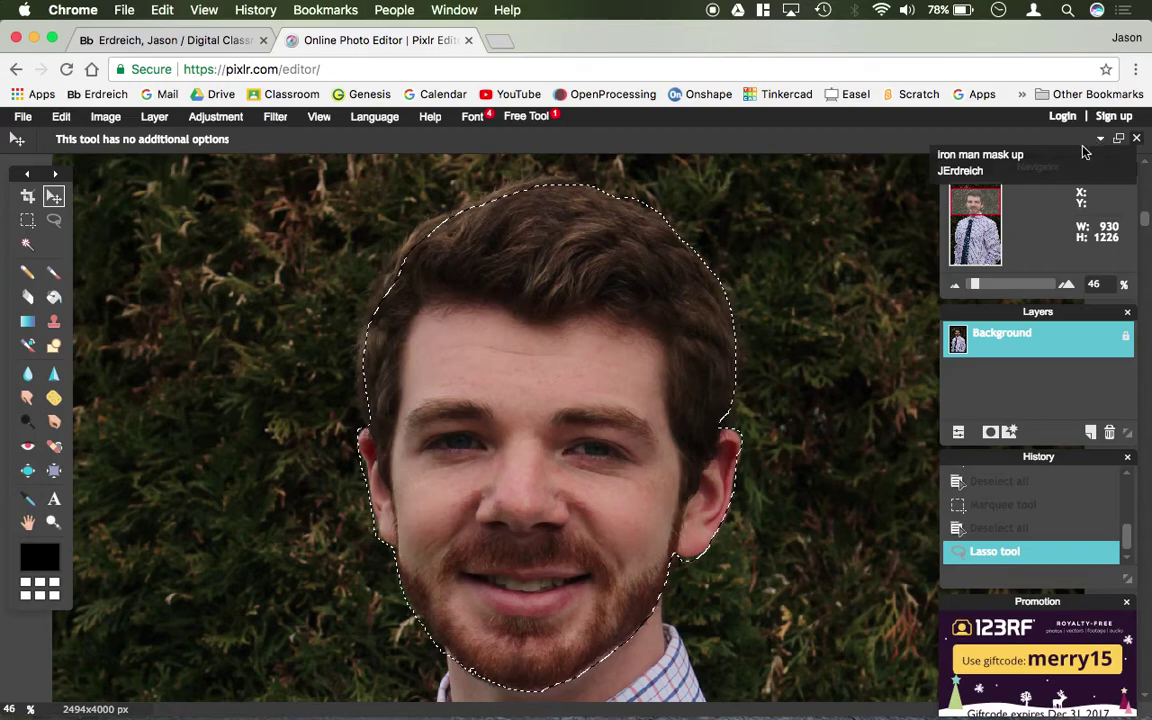
pyautogui.click(1083, 154)
pyautogui.press('super+v')
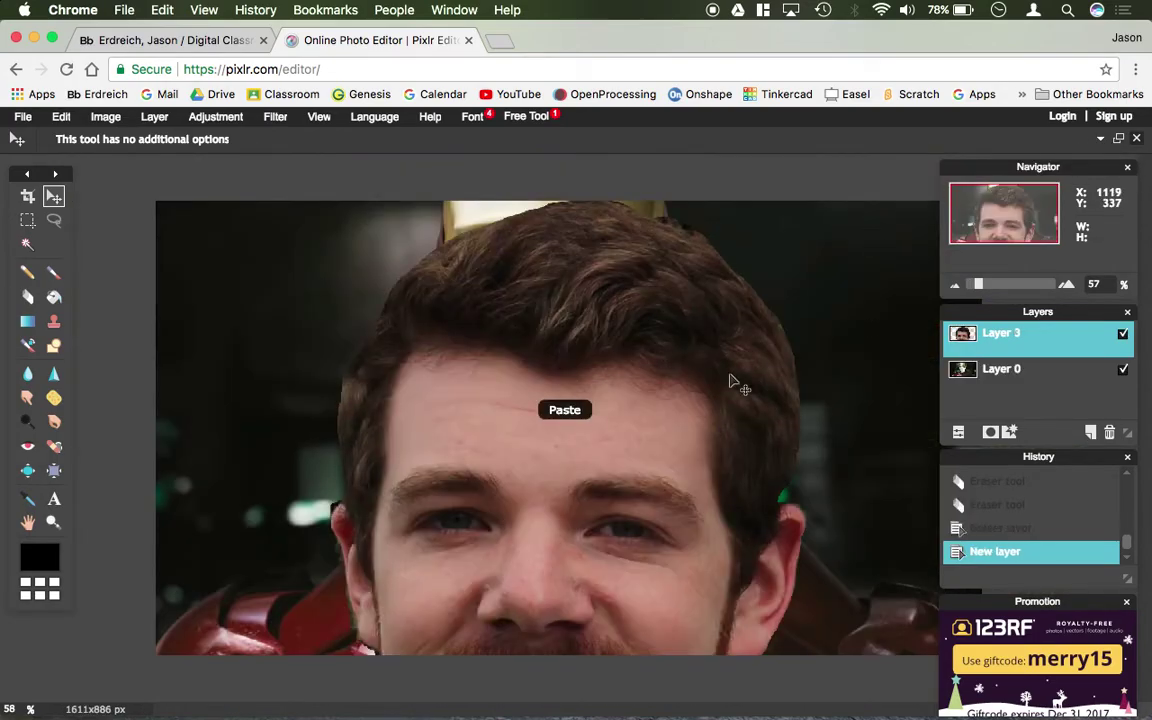
pyautogui.press('super+t')
# Step: Shrink the pasted face with Free transform so it fits inside the helmet
pyautogui.click(672, 40)
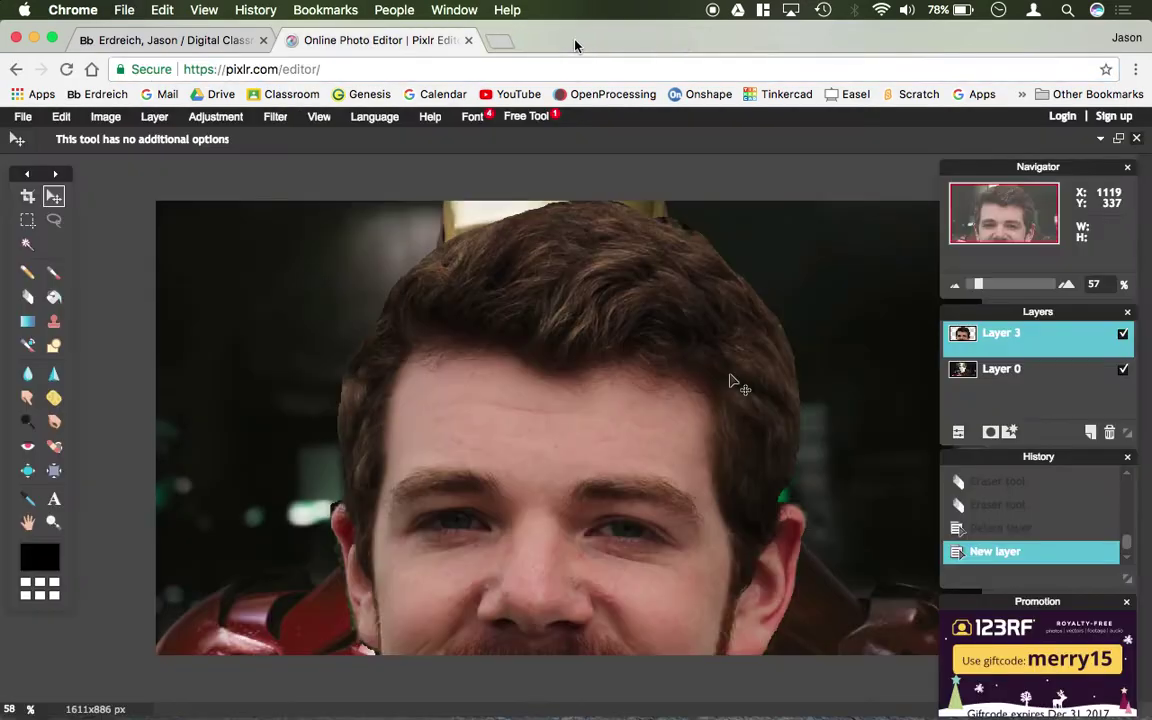
pyautogui.click(105, 116)
pyautogui.moveTo(61, 116)
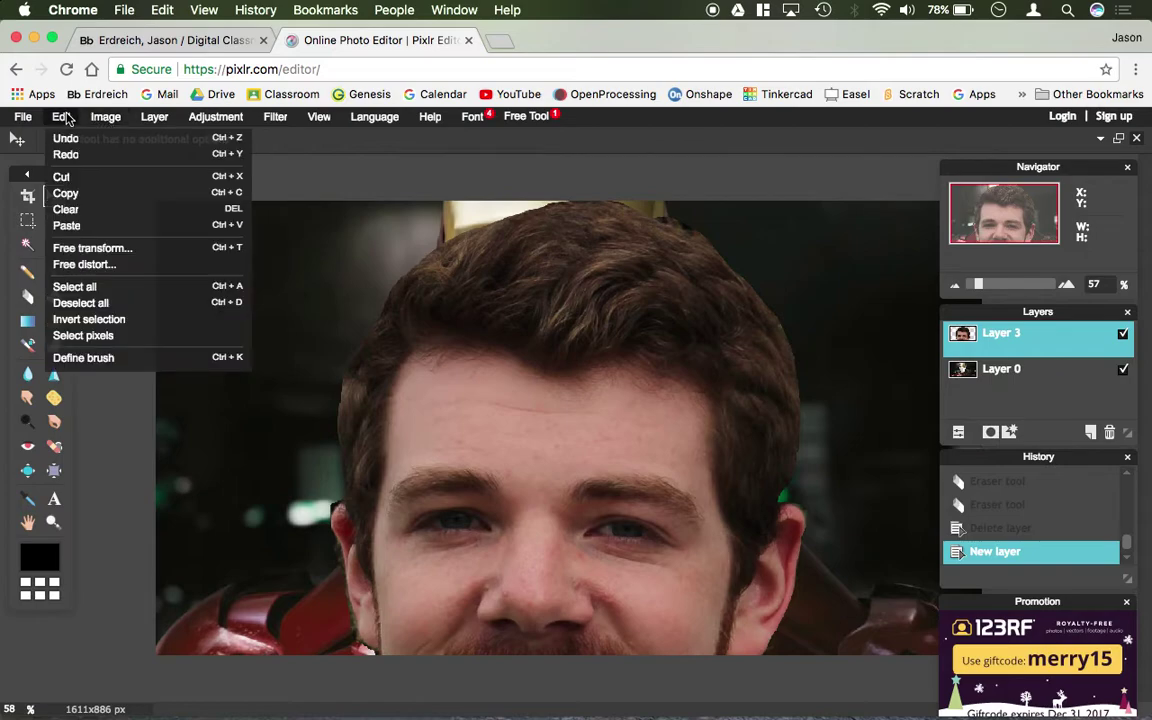
pyautogui.click(101, 254)
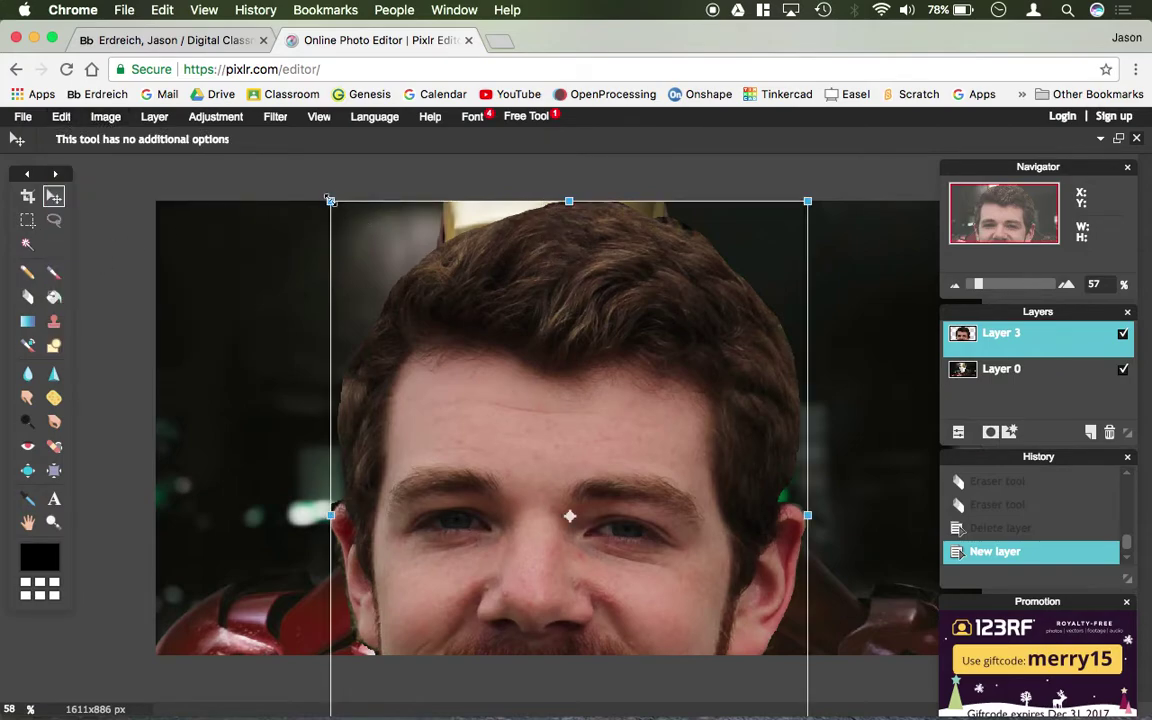
pyautogui.moveTo(330, 201); pyautogui.dragTo(427, 320)
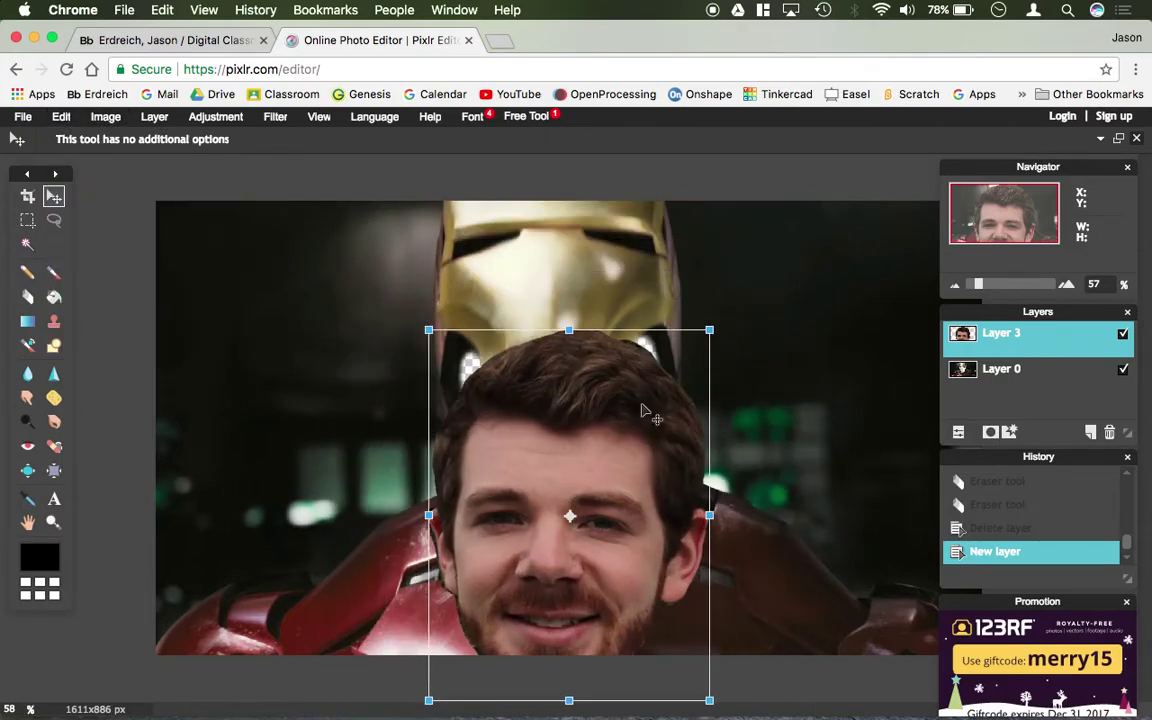
pyautogui.press('Return')
# Step: Put the face layer below the Iron Man layer and move it up into the helmet opening
pyautogui.moveTo(1031, 345); pyautogui.dragTo(1030, 378)
pyautogui.moveTo(508, 470); pyautogui.dragTo(512, 412)
pyautogui.press('super+t')
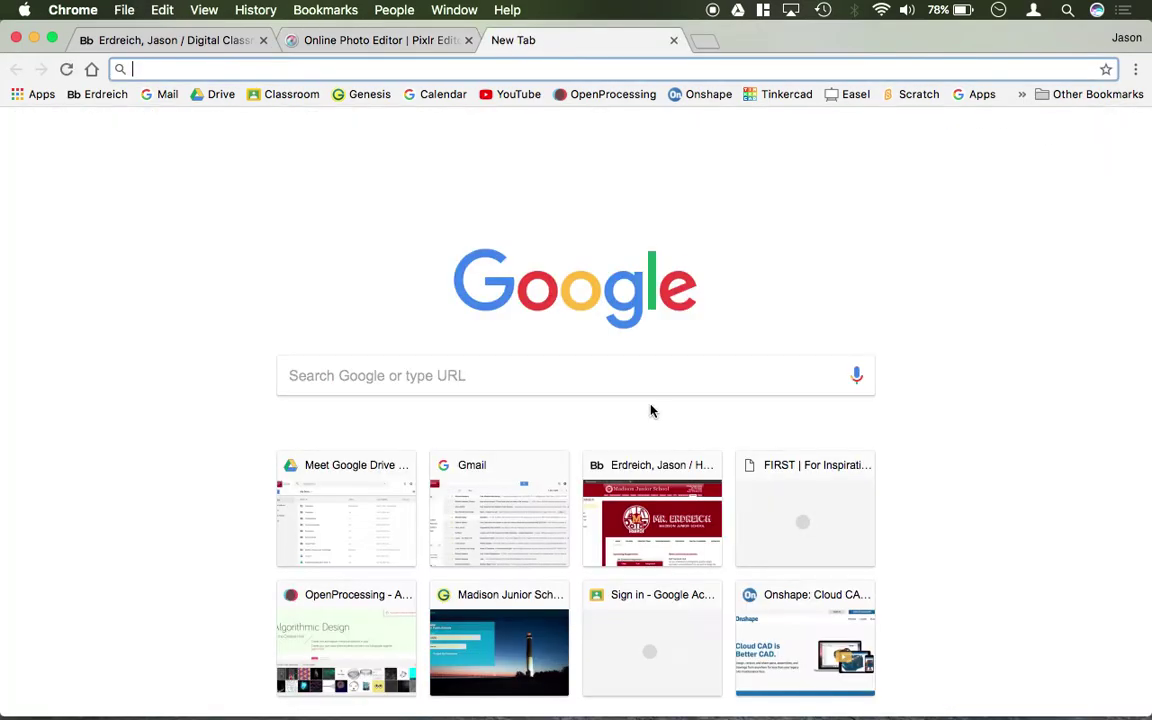
pyautogui.click(674, 41)
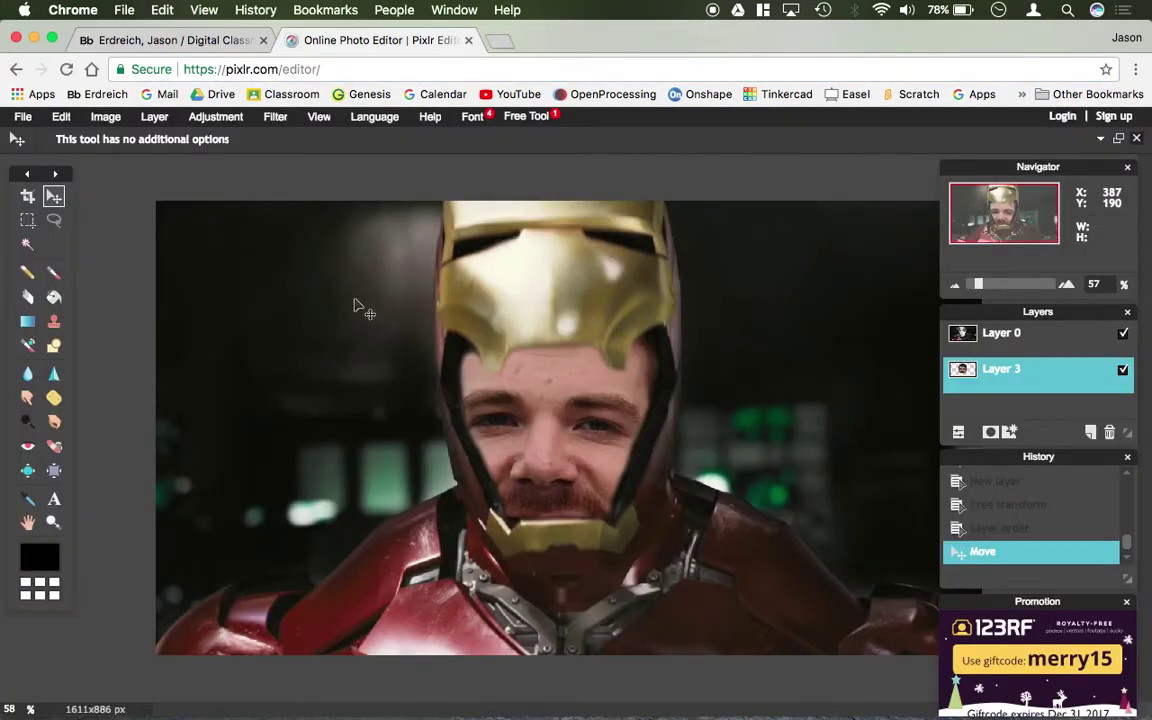
pyautogui.click(66, 117)
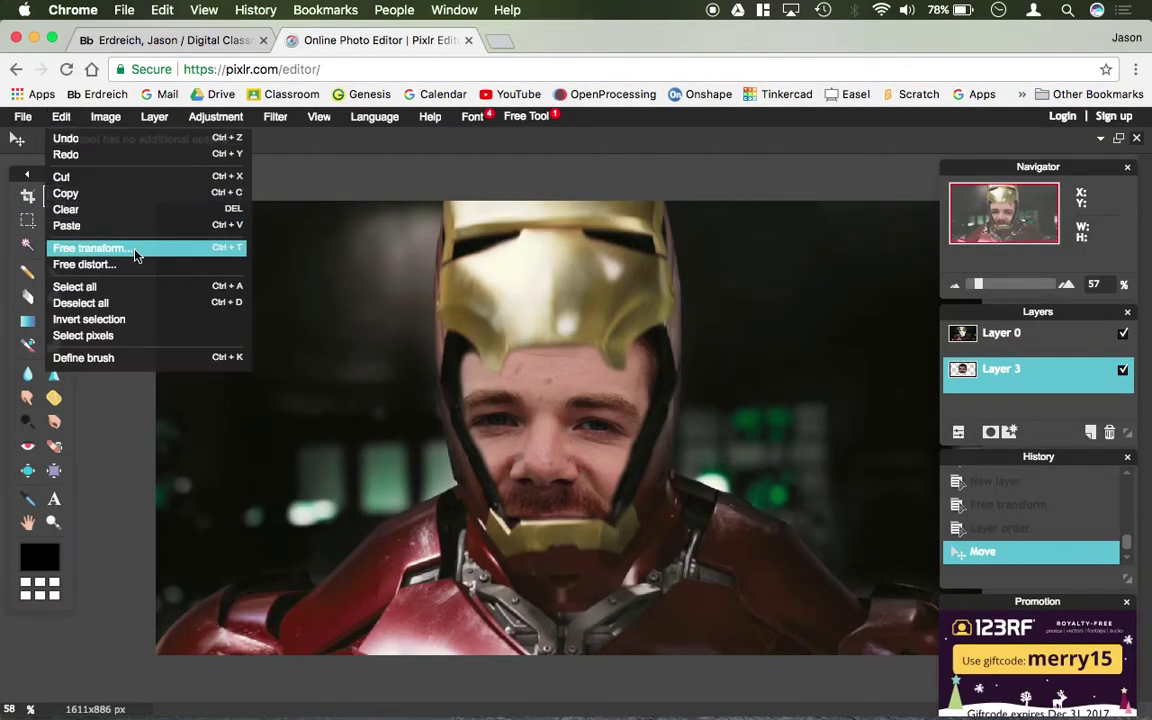
# Step: Free-transform the face to scale it down slightly, reposition it and tilt it counter-clockwise, then nudge it right
pyautogui.click(92, 247)
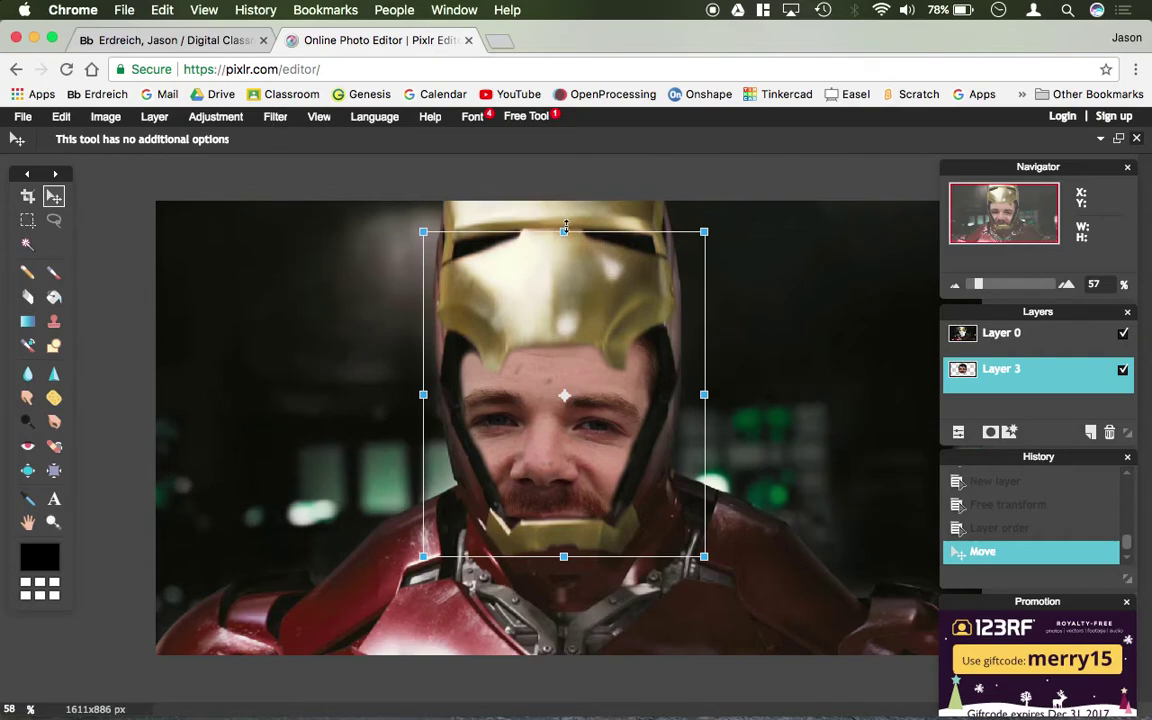
pyautogui.moveTo(565, 226); pyautogui.dragTo(570, 253)
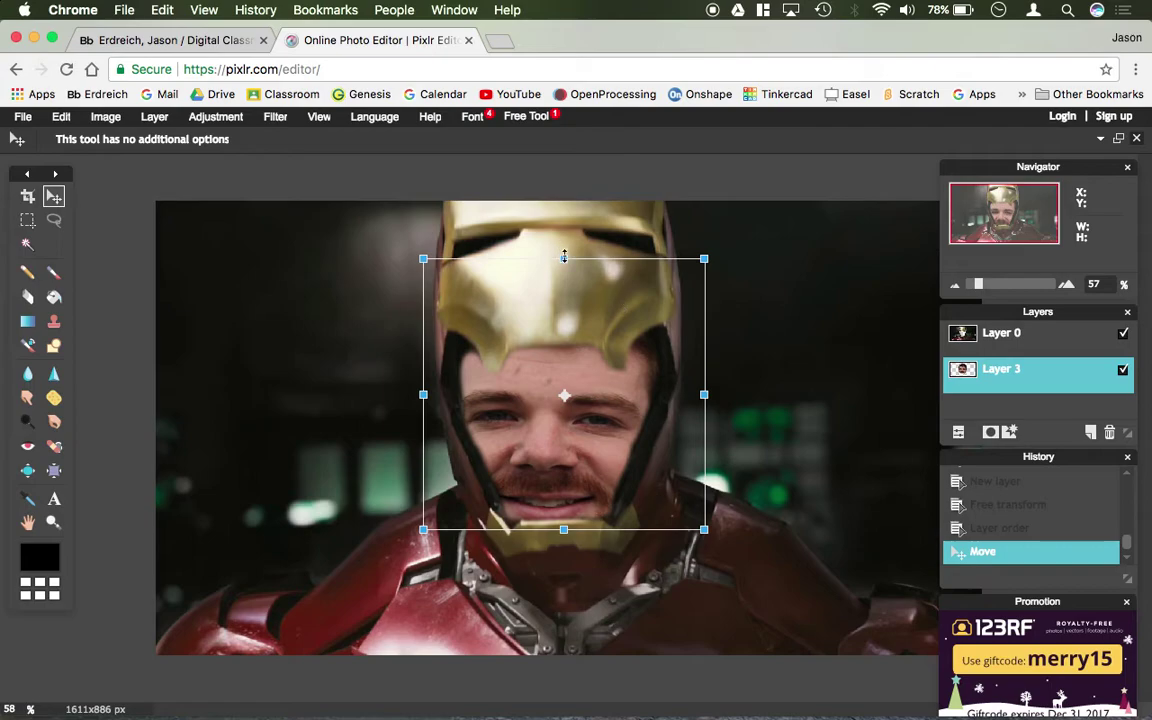
pyautogui.moveTo(565, 257); pyautogui.dragTo(565, 241)
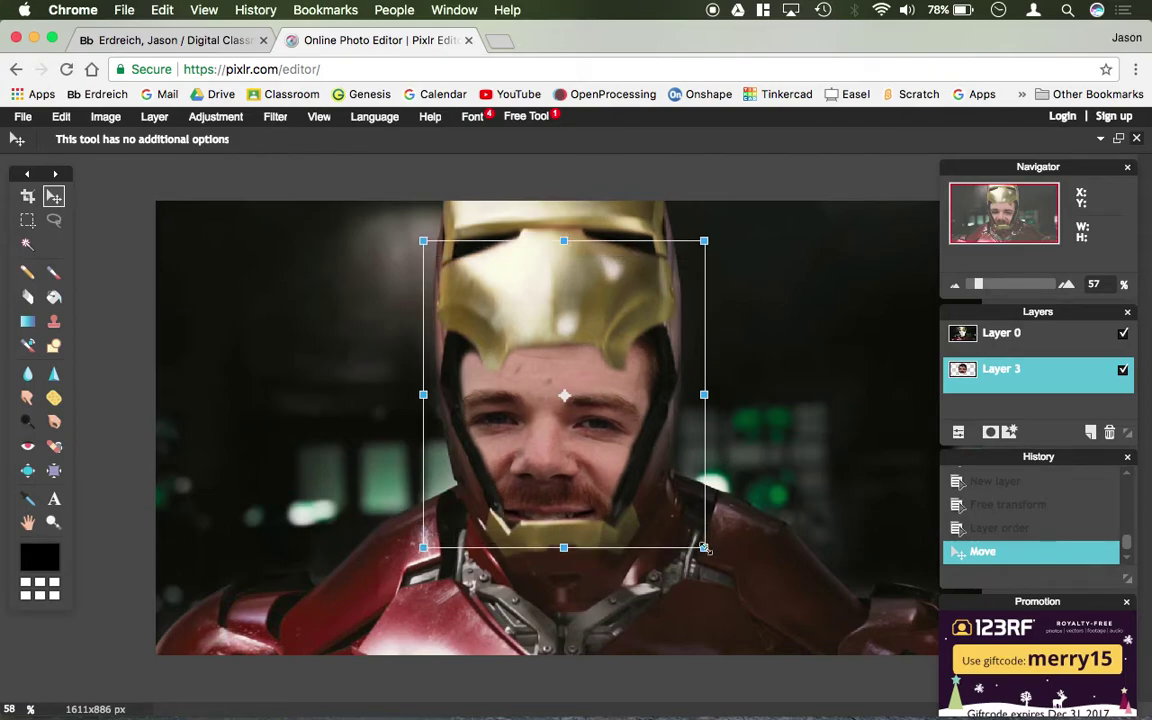
pyautogui.moveTo(705, 548); pyautogui.dragTo(667, 506)
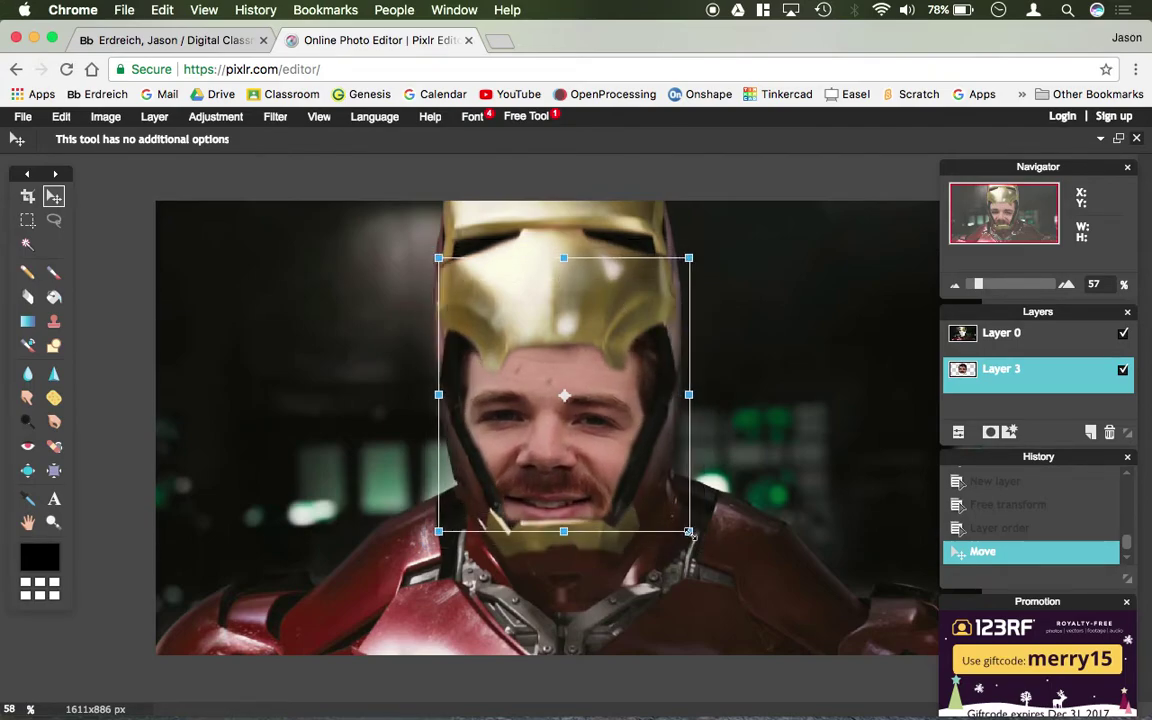
pyautogui.moveTo(506, 478); pyautogui.dragTo(511, 461)
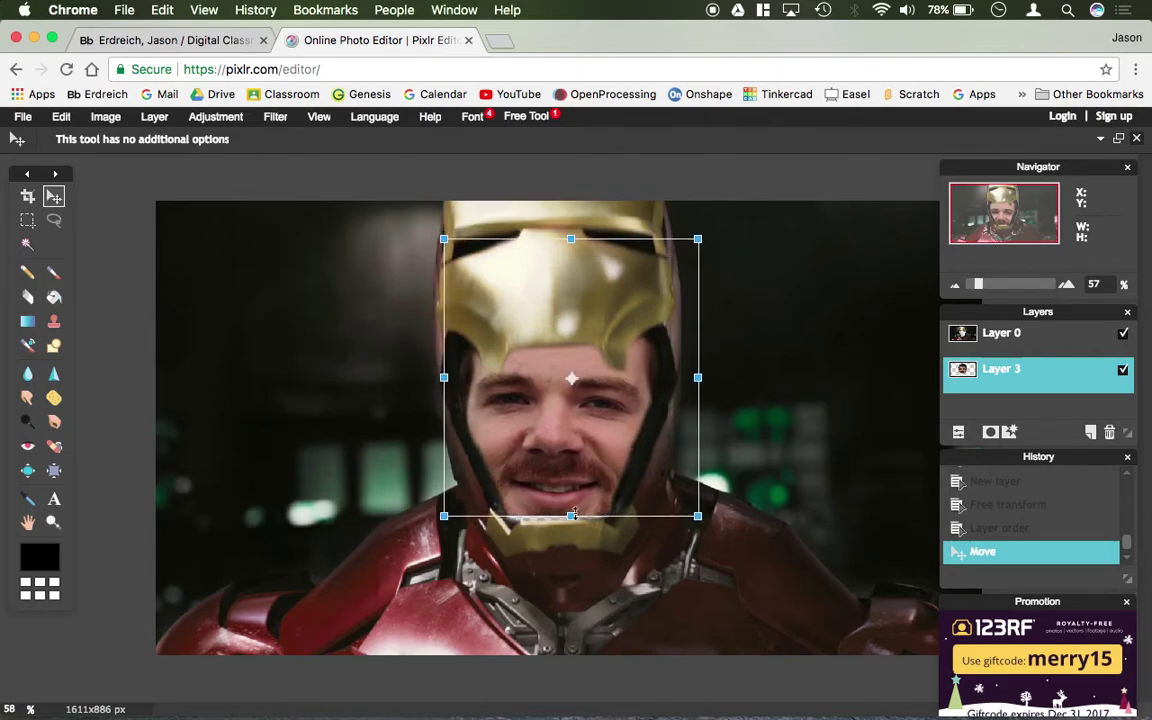
pyautogui.moveTo(569, 517); pyautogui.dragTo(570, 526)
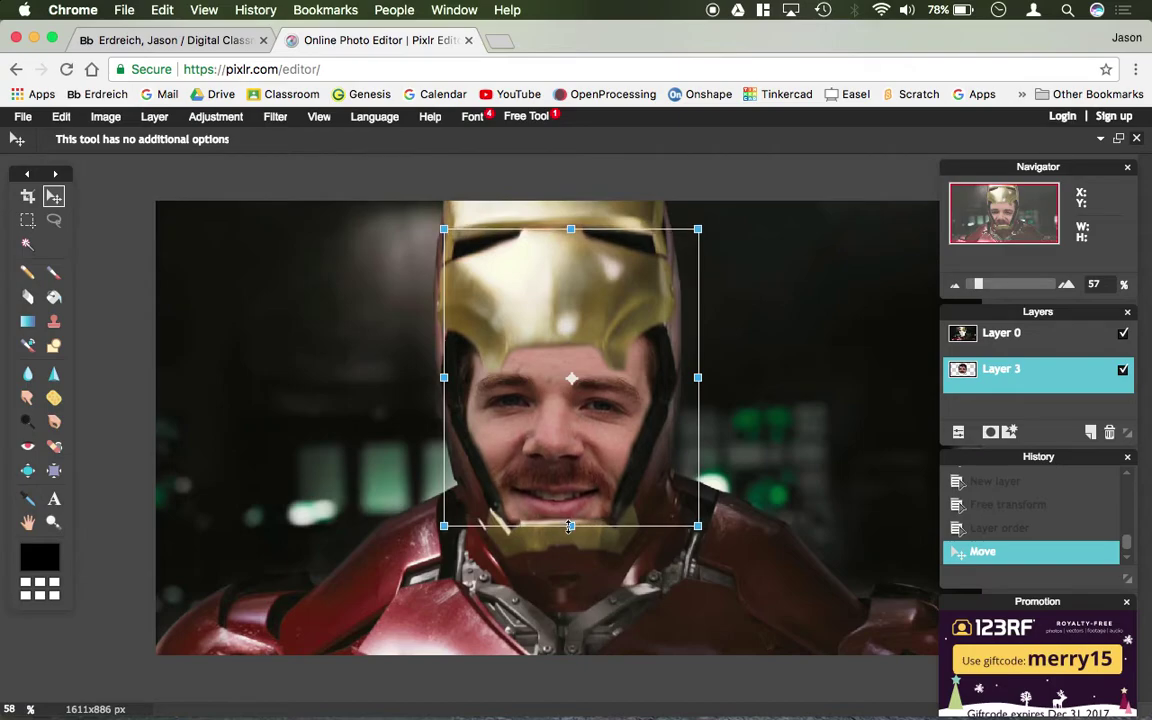
pyautogui.moveTo(562, 476); pyautogui.dragTo(568, 475)
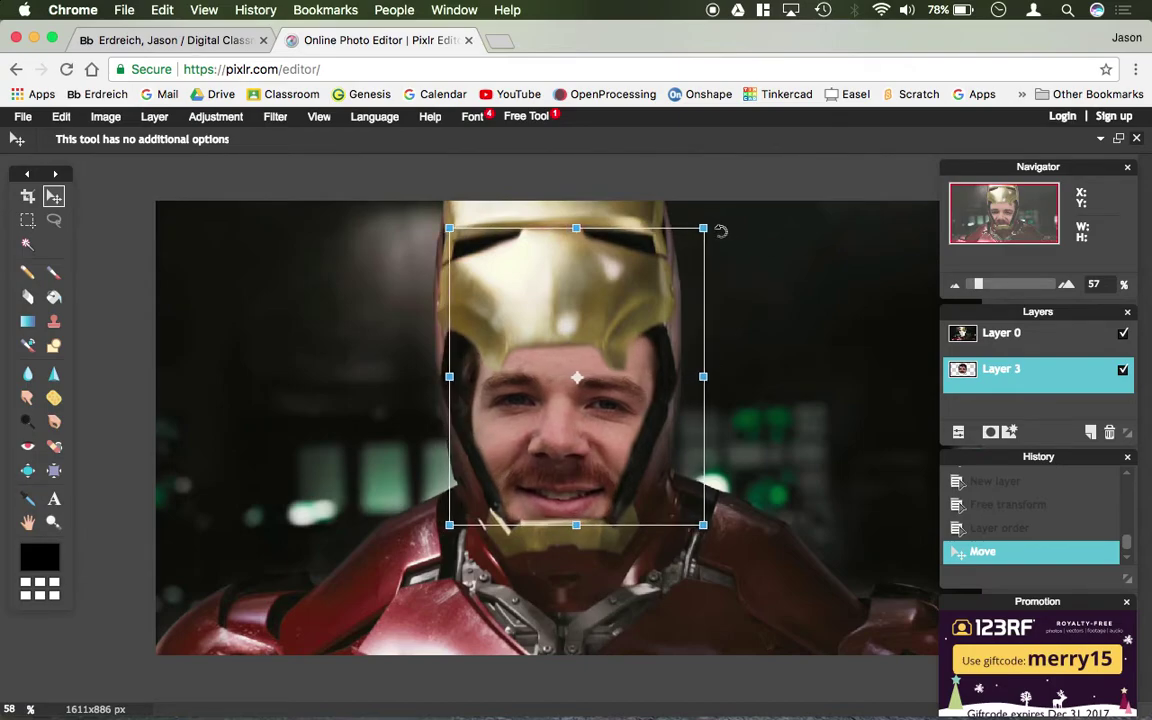
pyautogui.moveTo(720, 227); pyautogui.dragTo(715, 219)
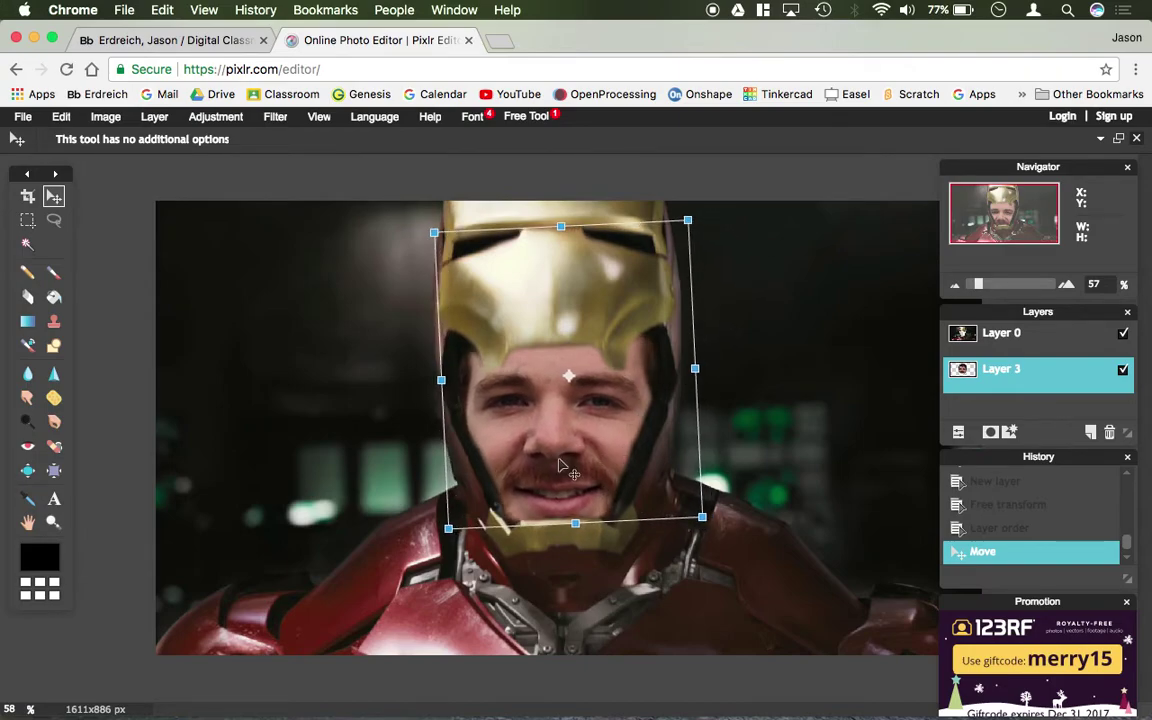
pyautogui.press('Return')
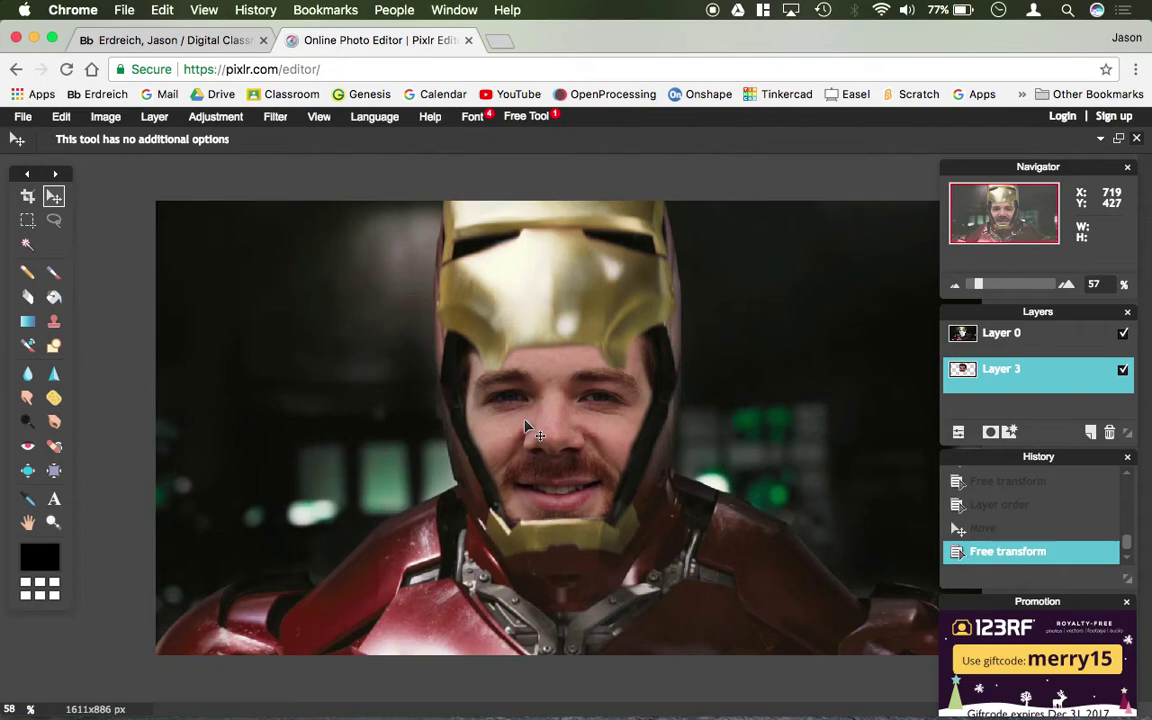
pyautogui.moveTo(524, 425); pyautogui.dragTo(529, 427)
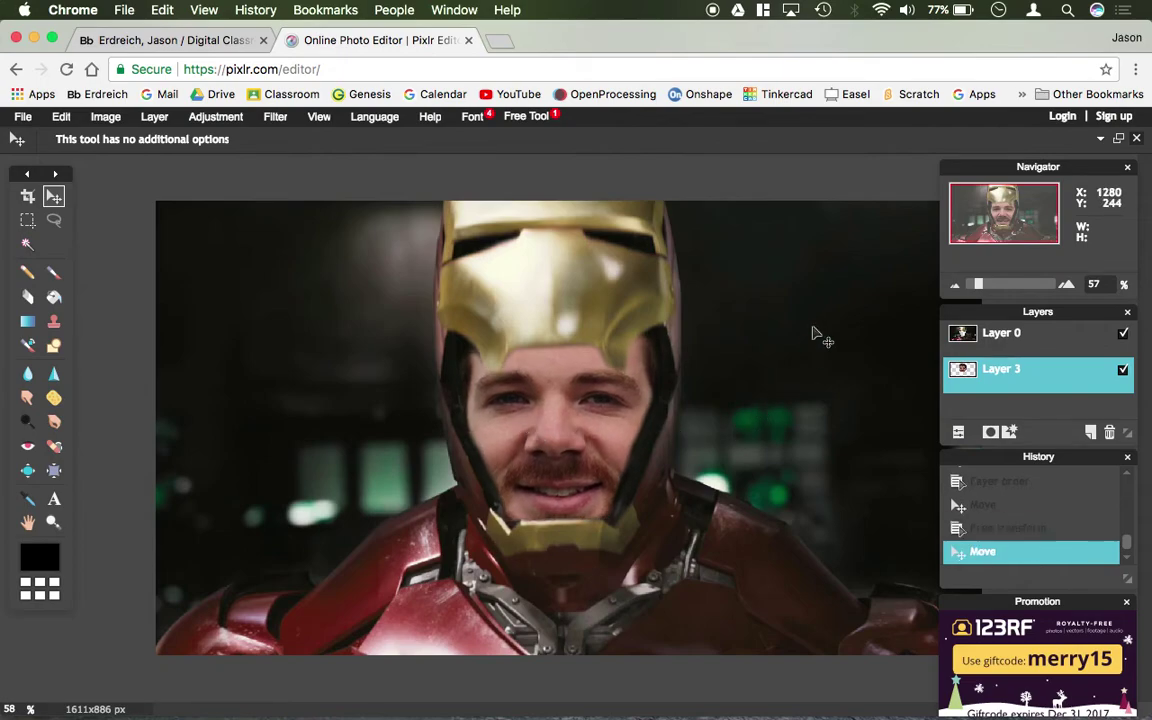